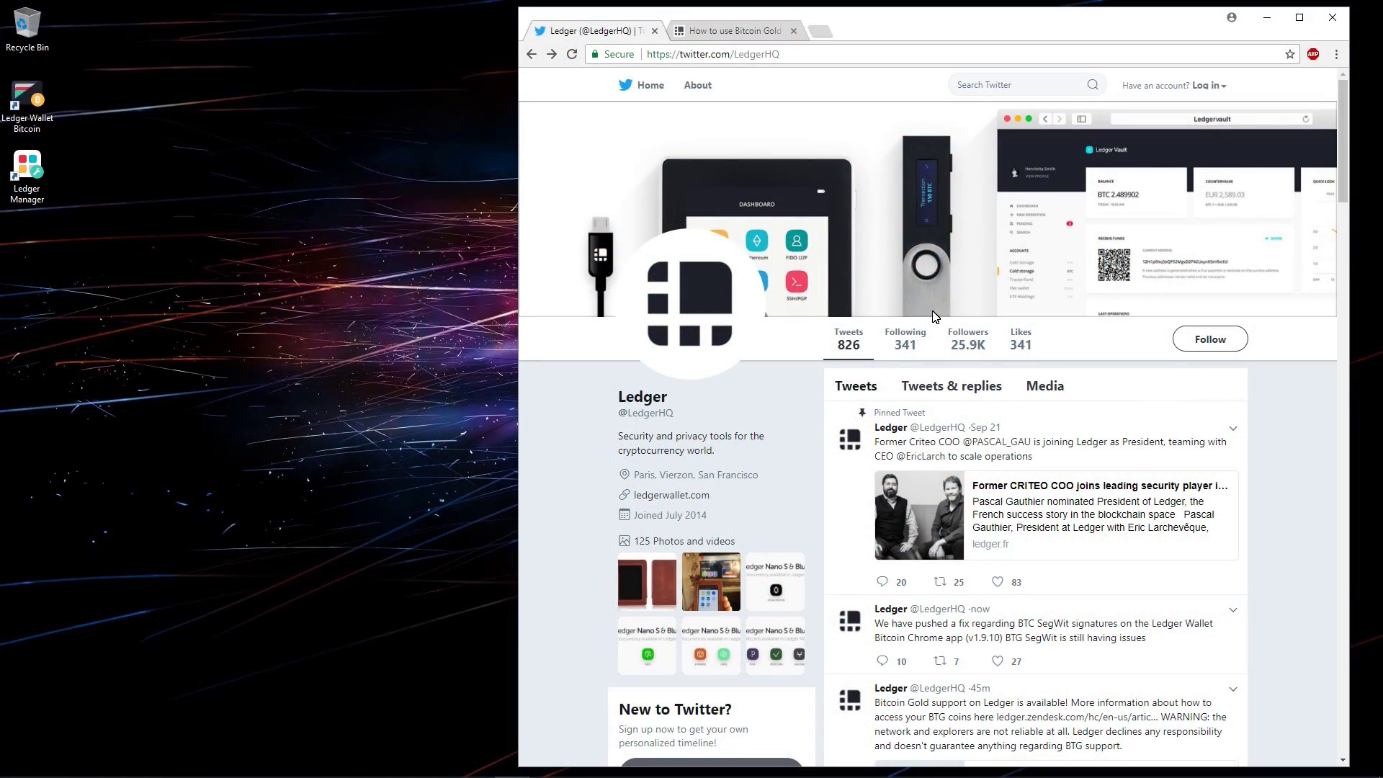
# - Read Ledger's tweet noting BTG SegWit still has issues, then go to the Bitcoin Gold help article
pyautogui.scroll(-5, 934, 317)
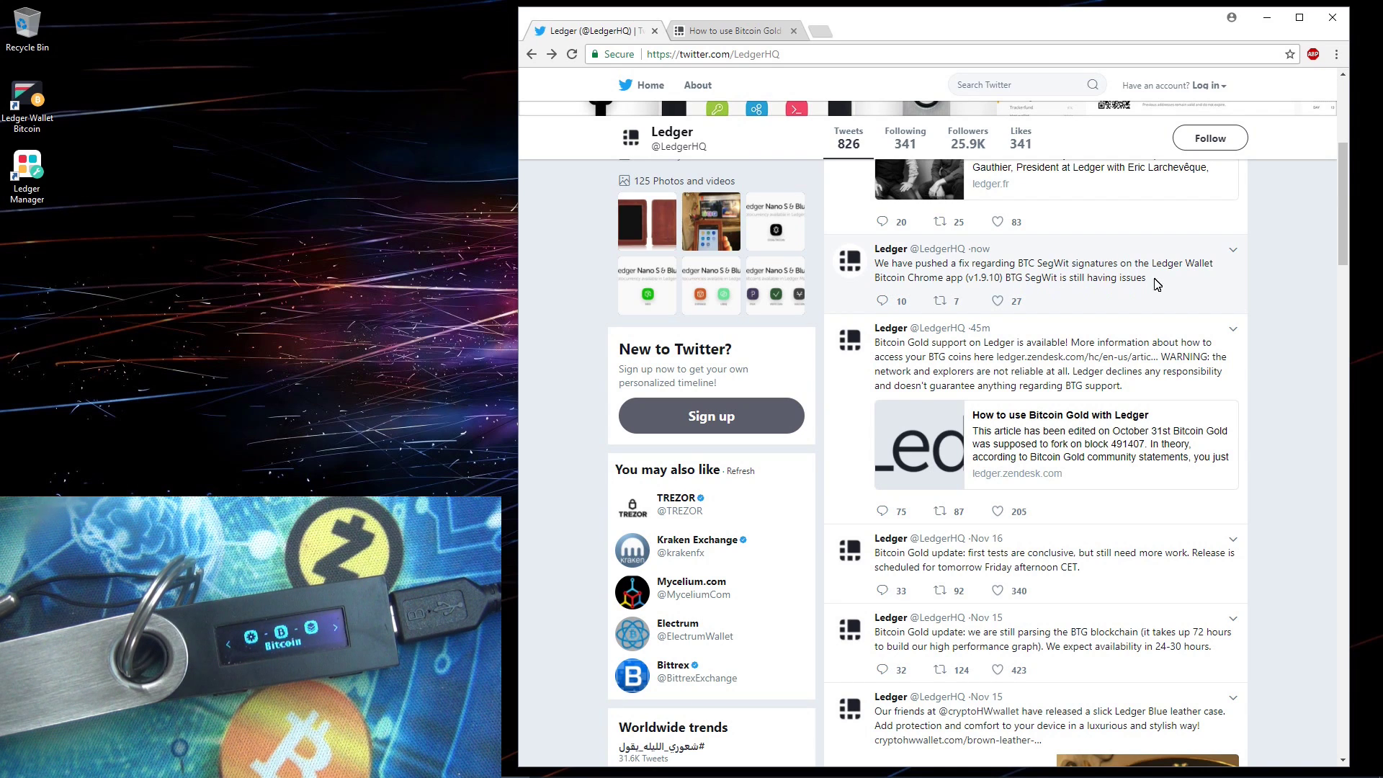
pyautogui.moveTo(1146, 279); pyautogui.dragTo(1004, 282)
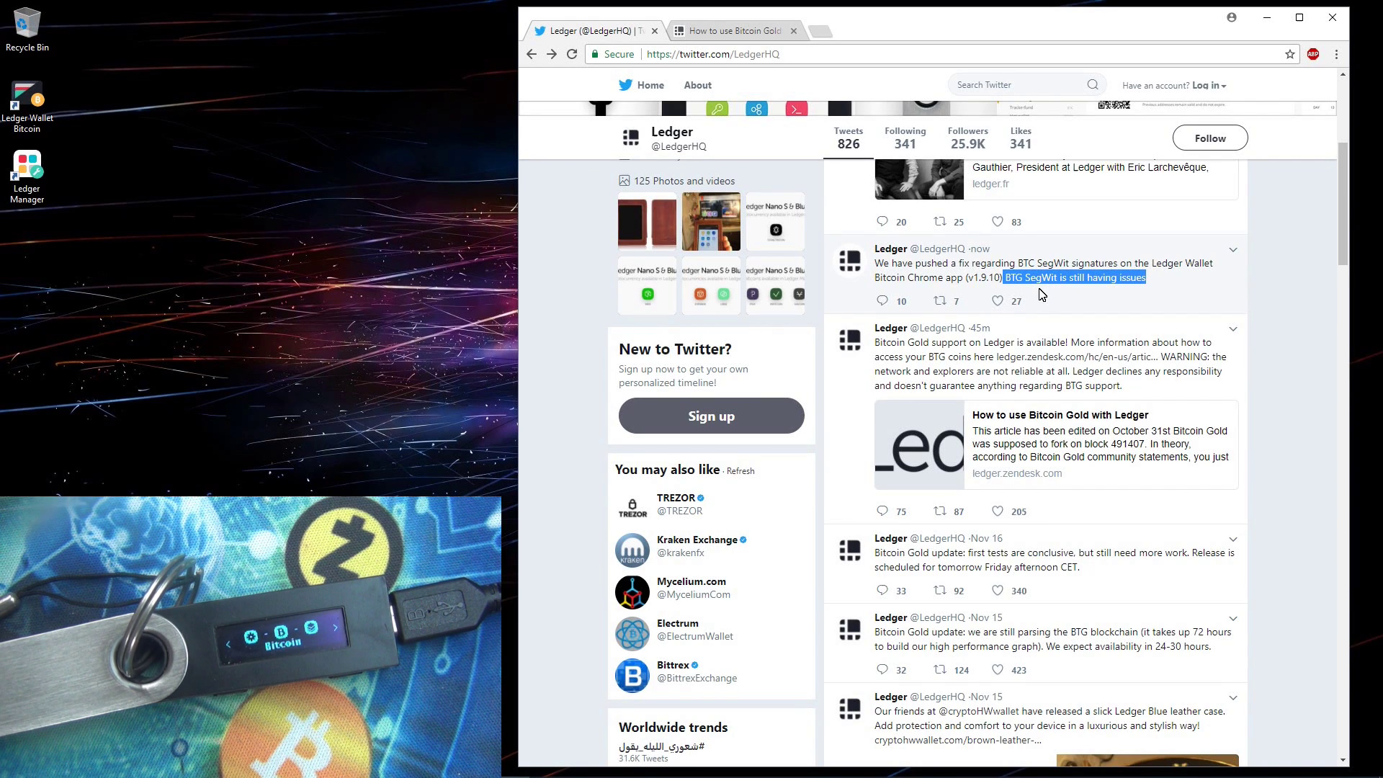
pyautogui.click(1269, 278)
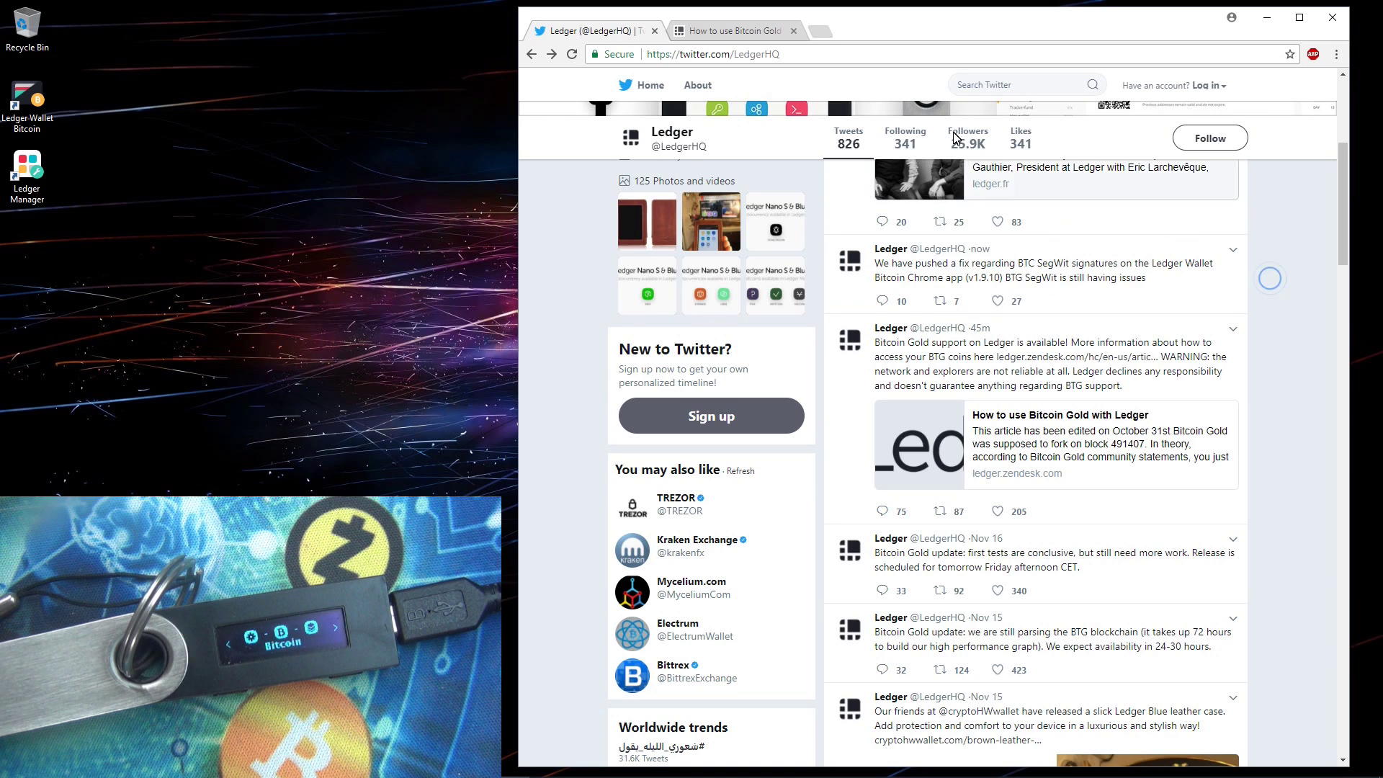
pyautogui.click(737, 39)
pyautogui.tripleClick(846, 214)
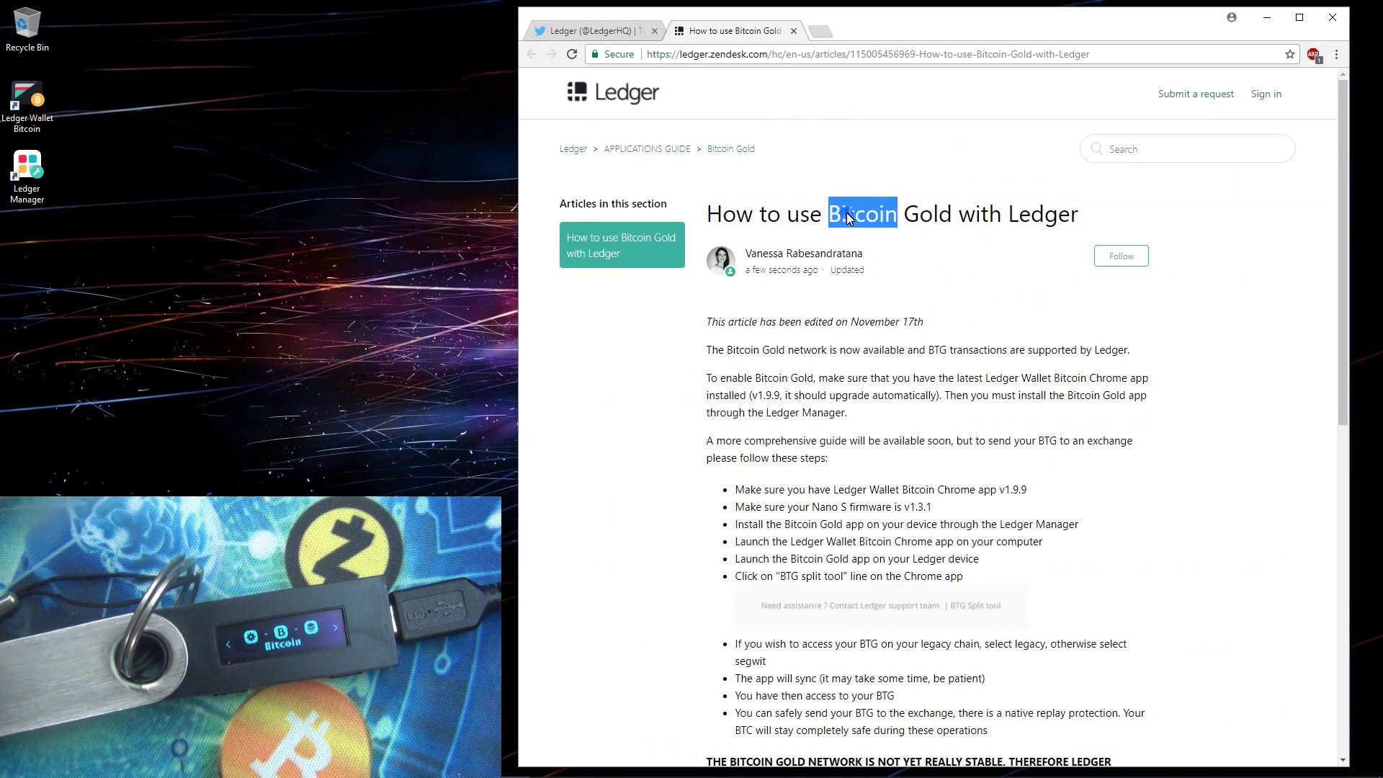
pyautogui.tripleClick(843, 355)
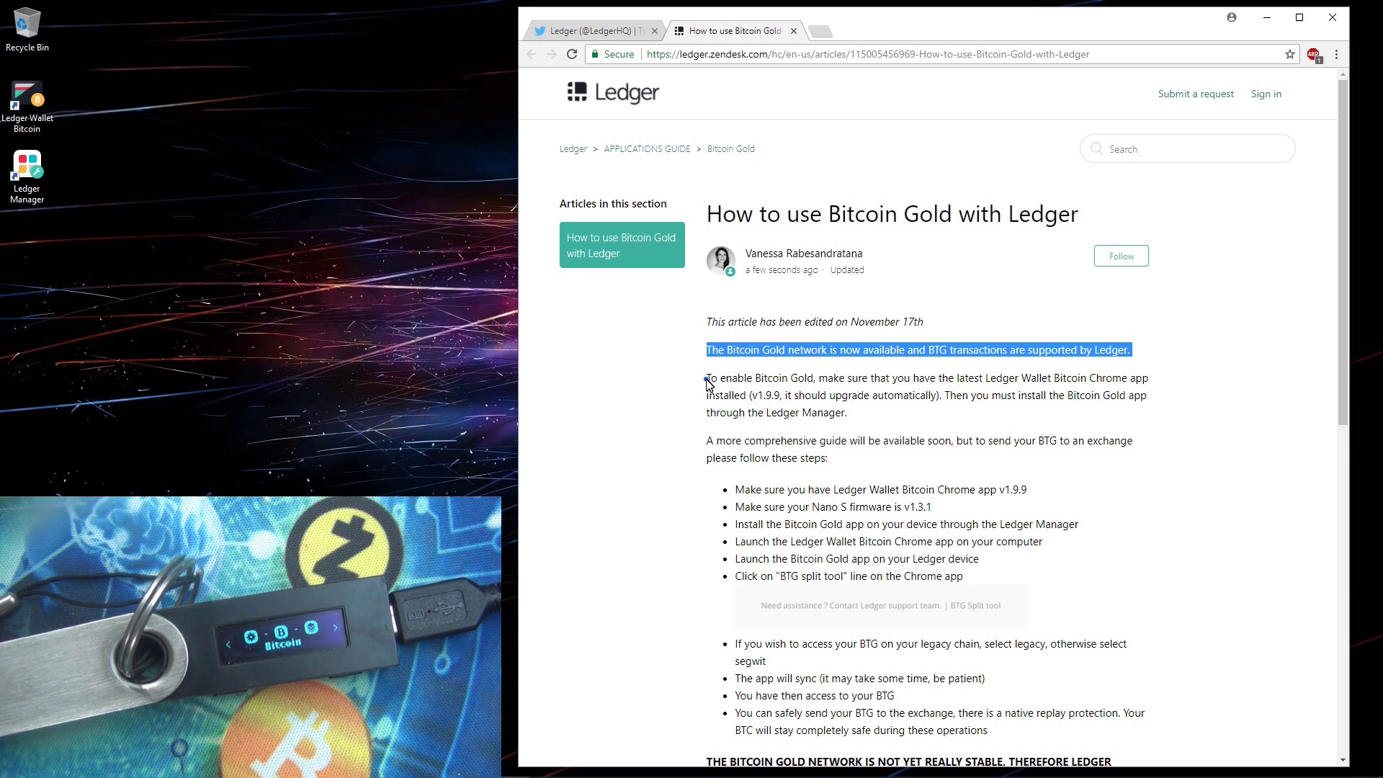
pyautogui.tripleClick(852, 382)
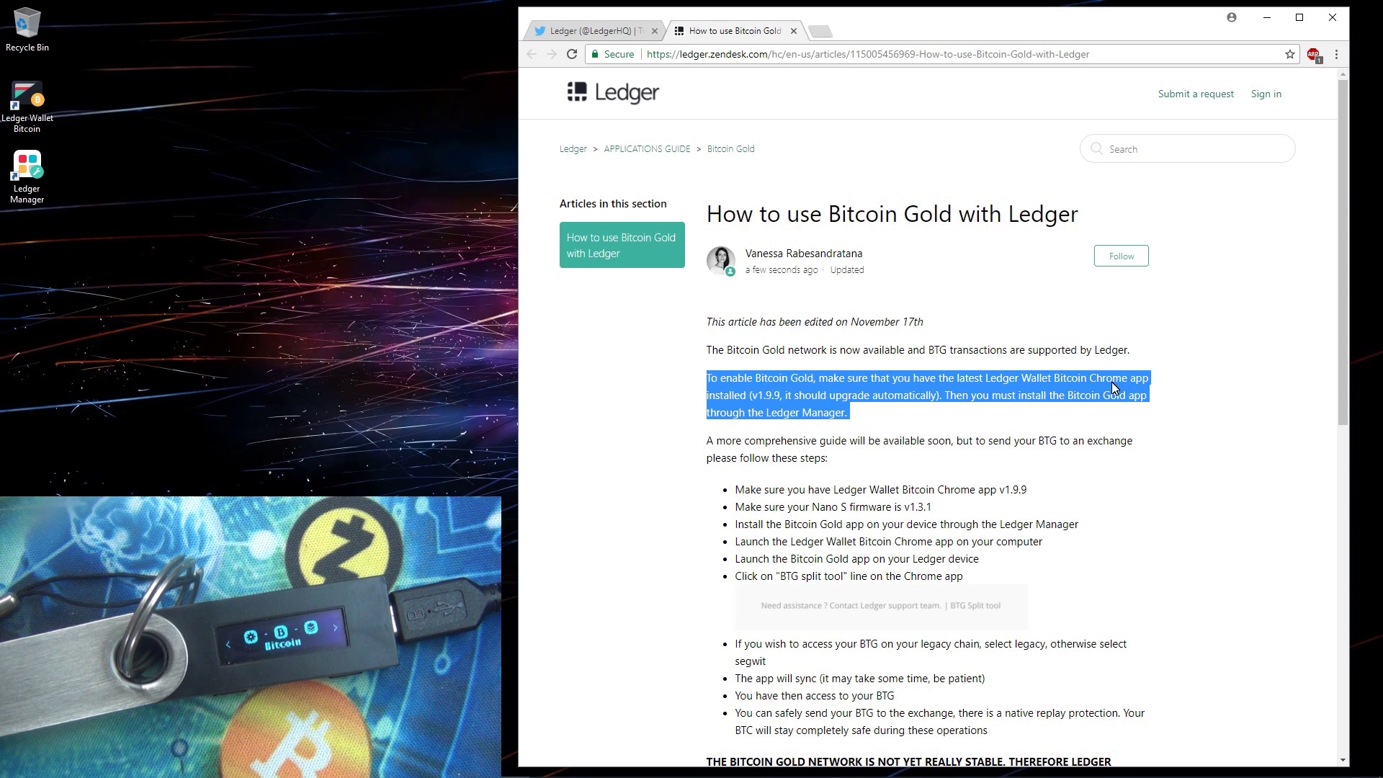
pyautogui.click(749, 399)
pyautogui.moveTo(749, 399); pyautogui.dragTo(788, 400)
pyautogui.click(621, 31)
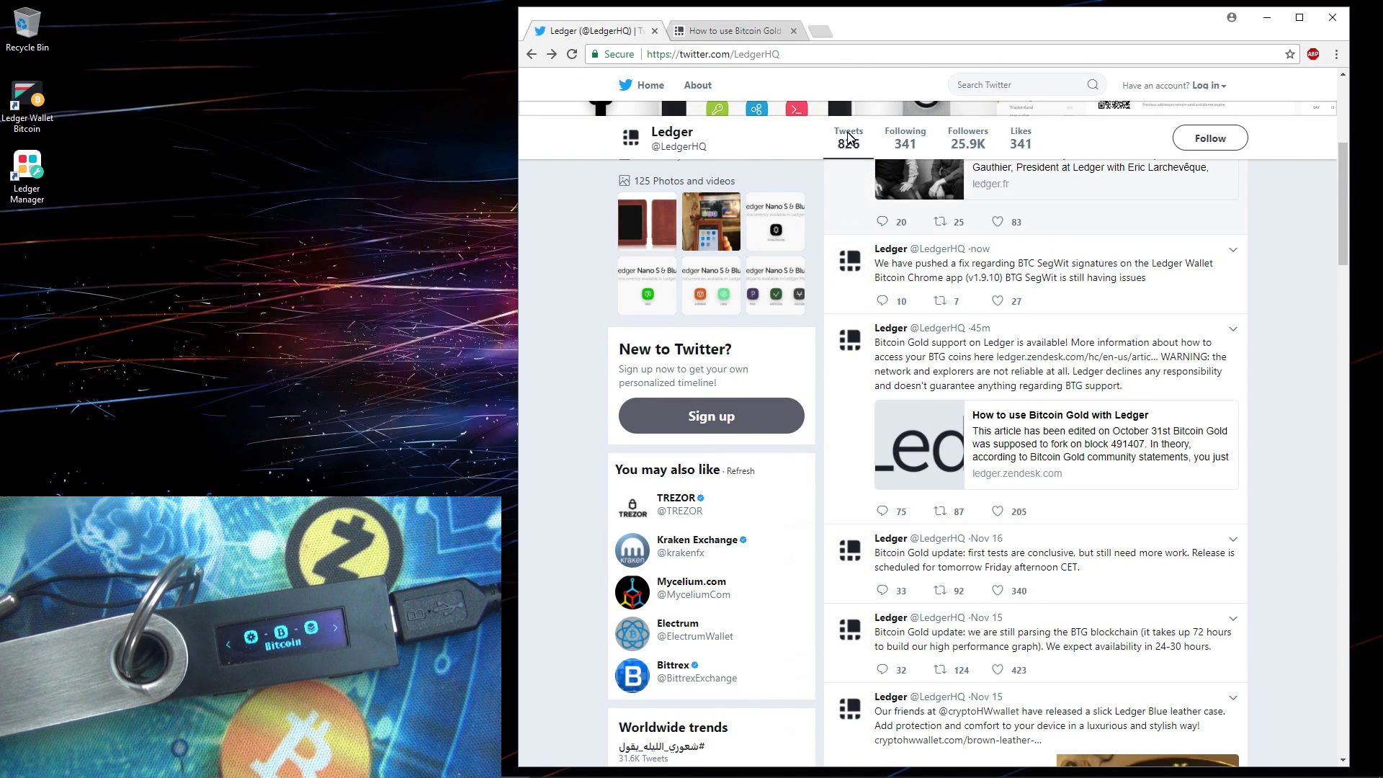
pyautogui.click(723, 31)
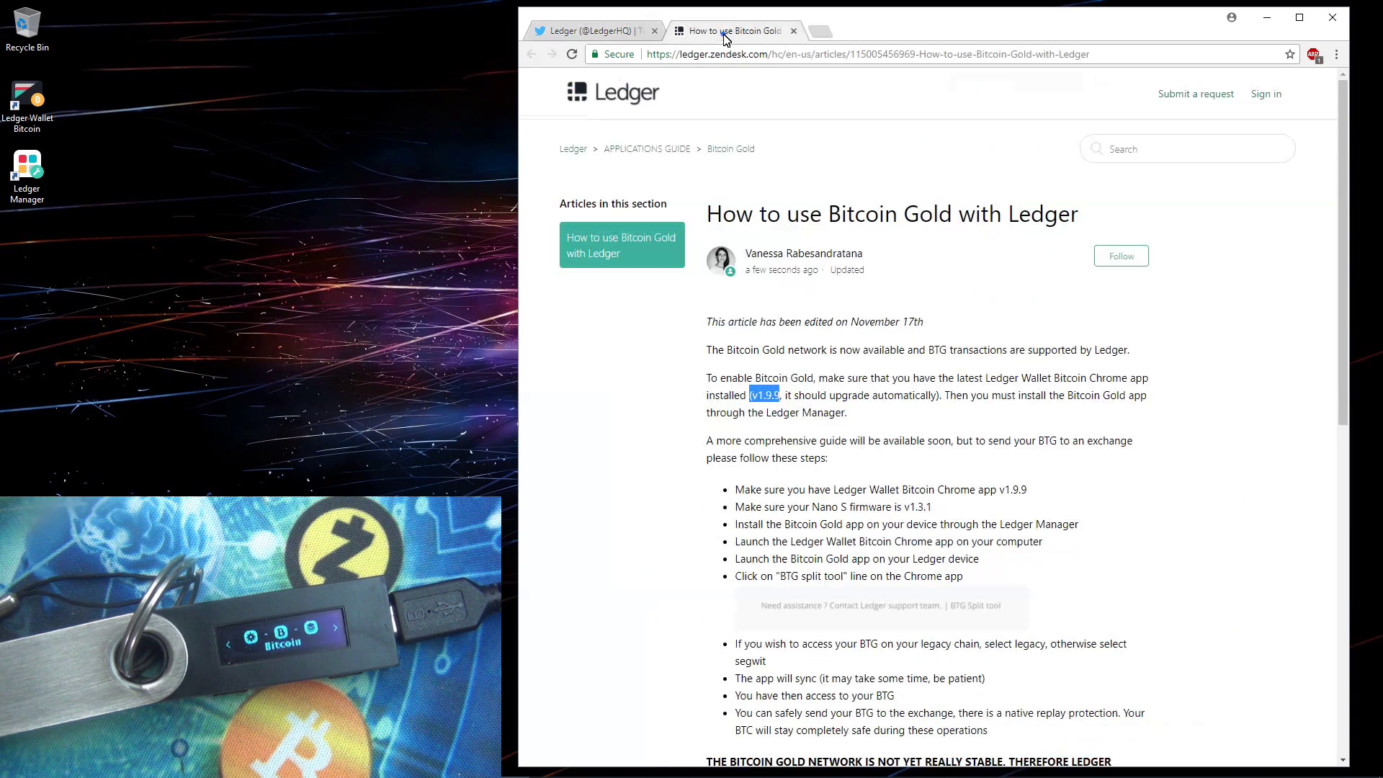
pyautogui.click(802, 395)
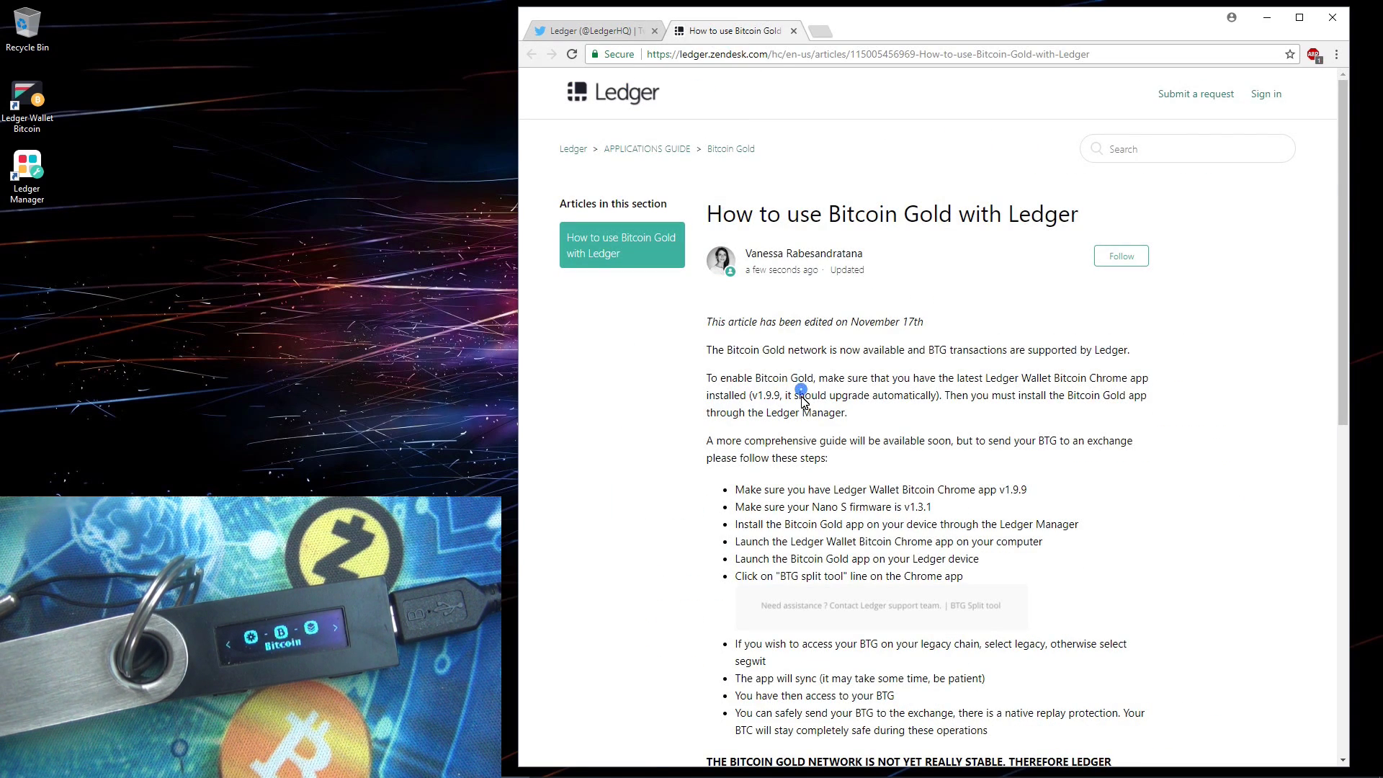
pyautogui.moveTo(949, 397); pyautogui.dragTo(960, 404)
pyautogui.click(936, 401)
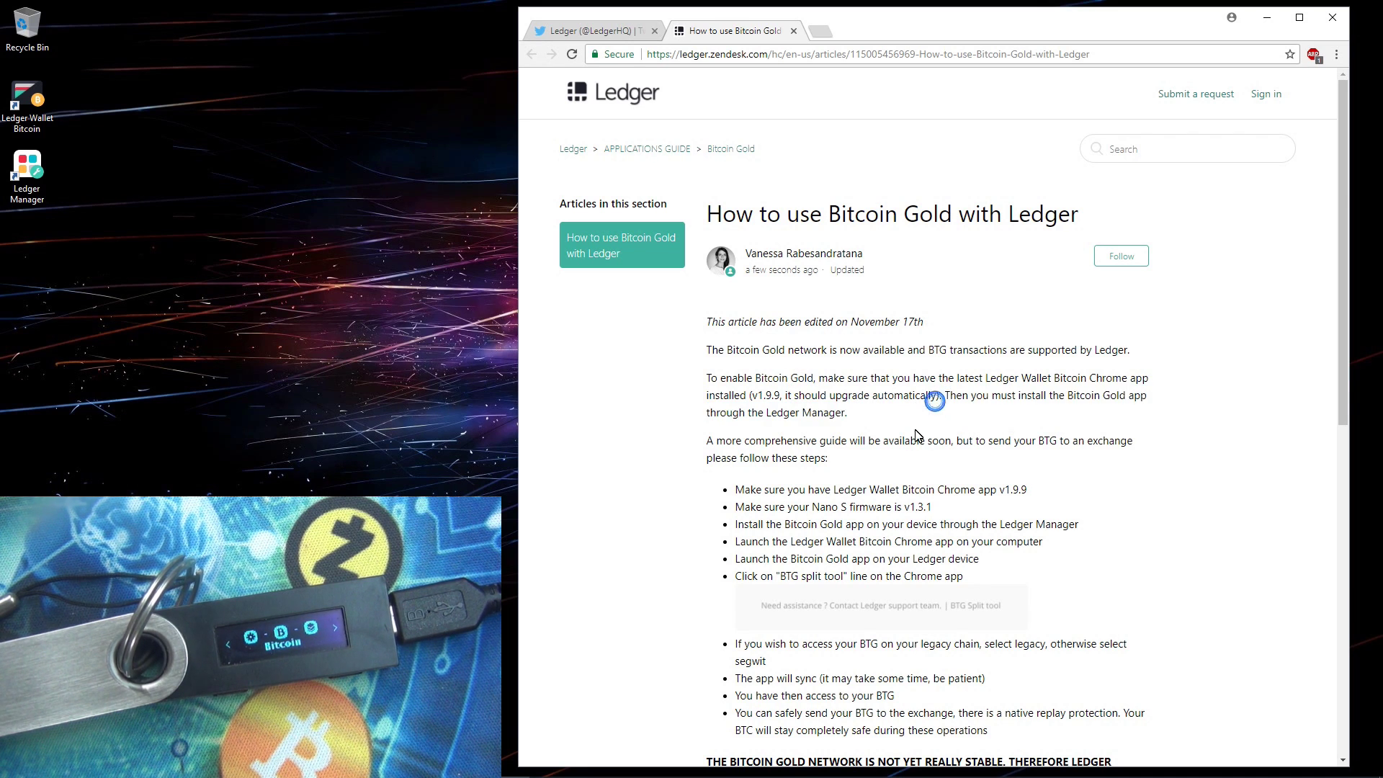
pyautogui.tripleClick(863, 490)
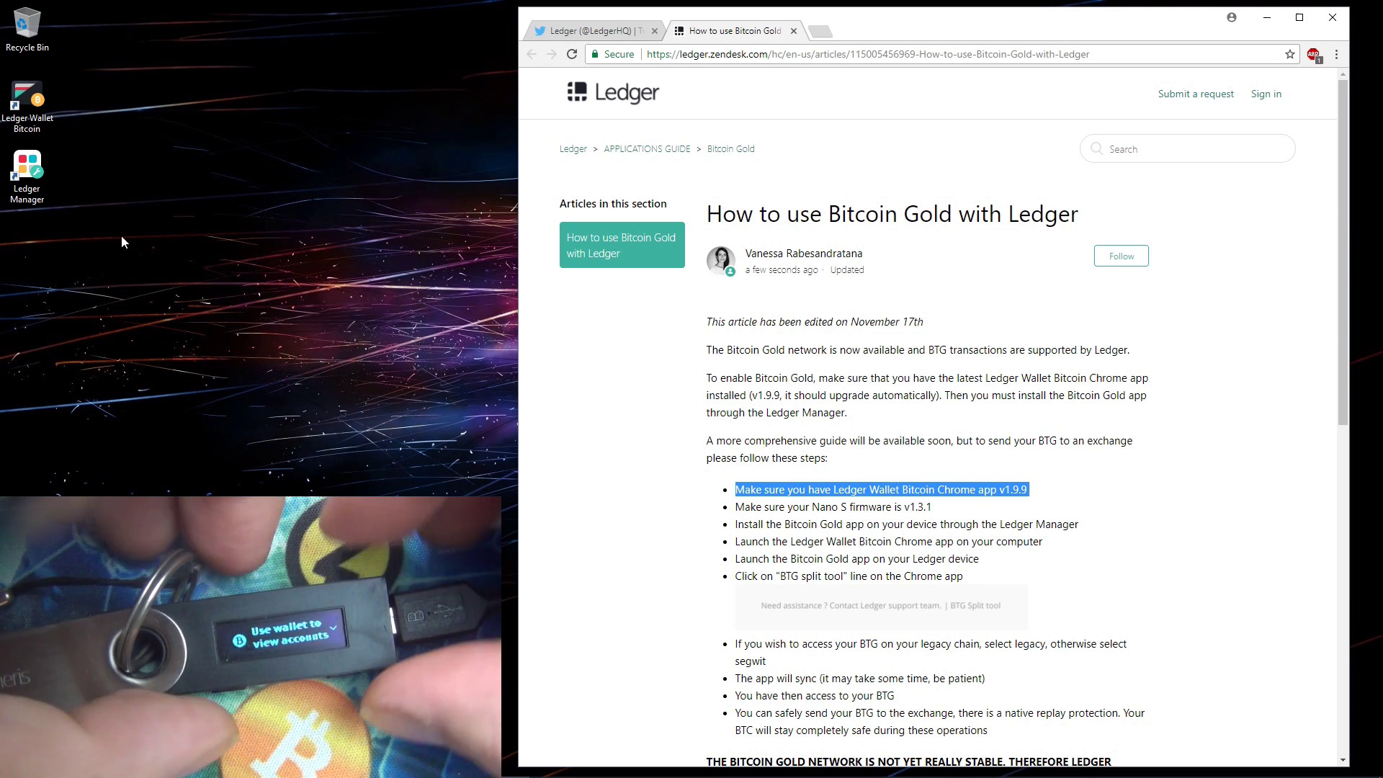
pyautogui.doubleClick(27, 104)
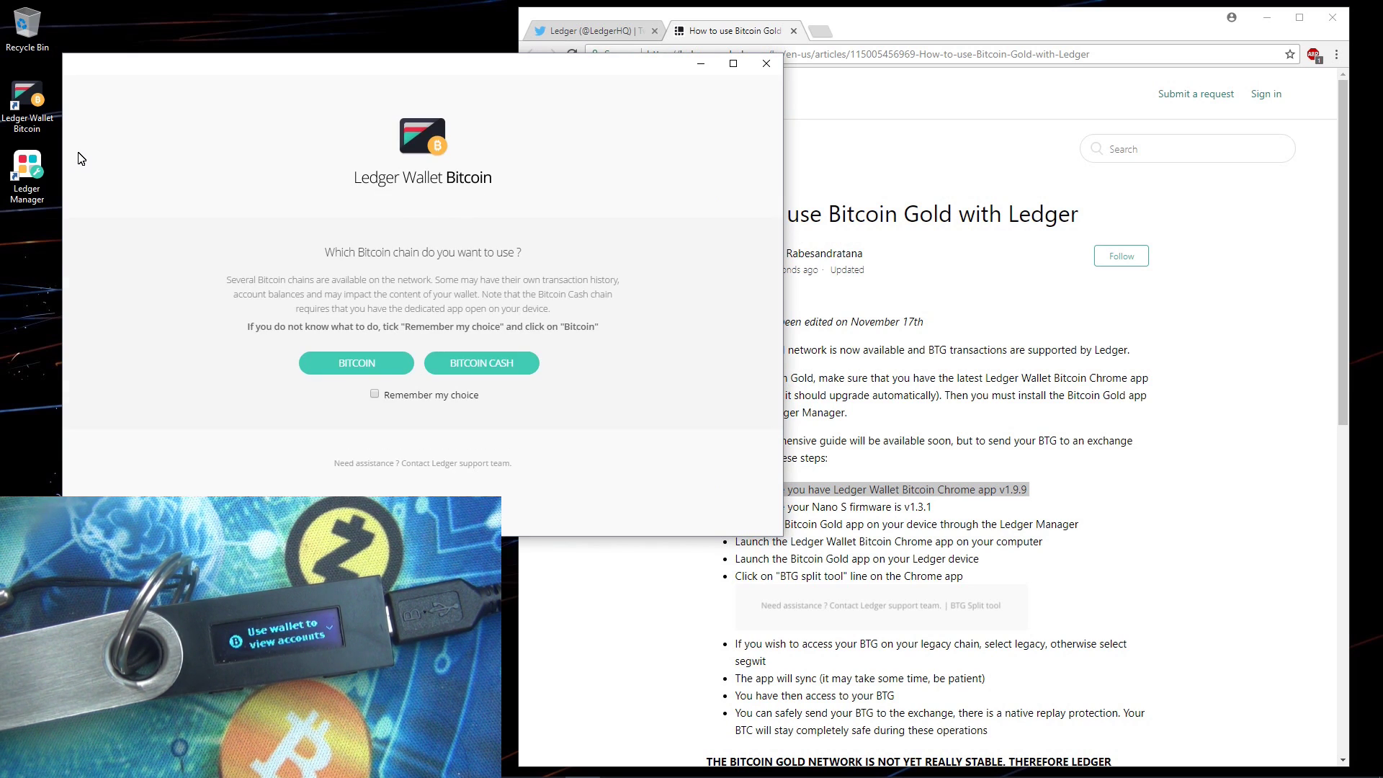
# - Open the Bitcoin SegWit wallet, confirm version 1.9.10 in Settings, then close Ledger Wallet Bitcoin
pyautogui.click(330, 361)
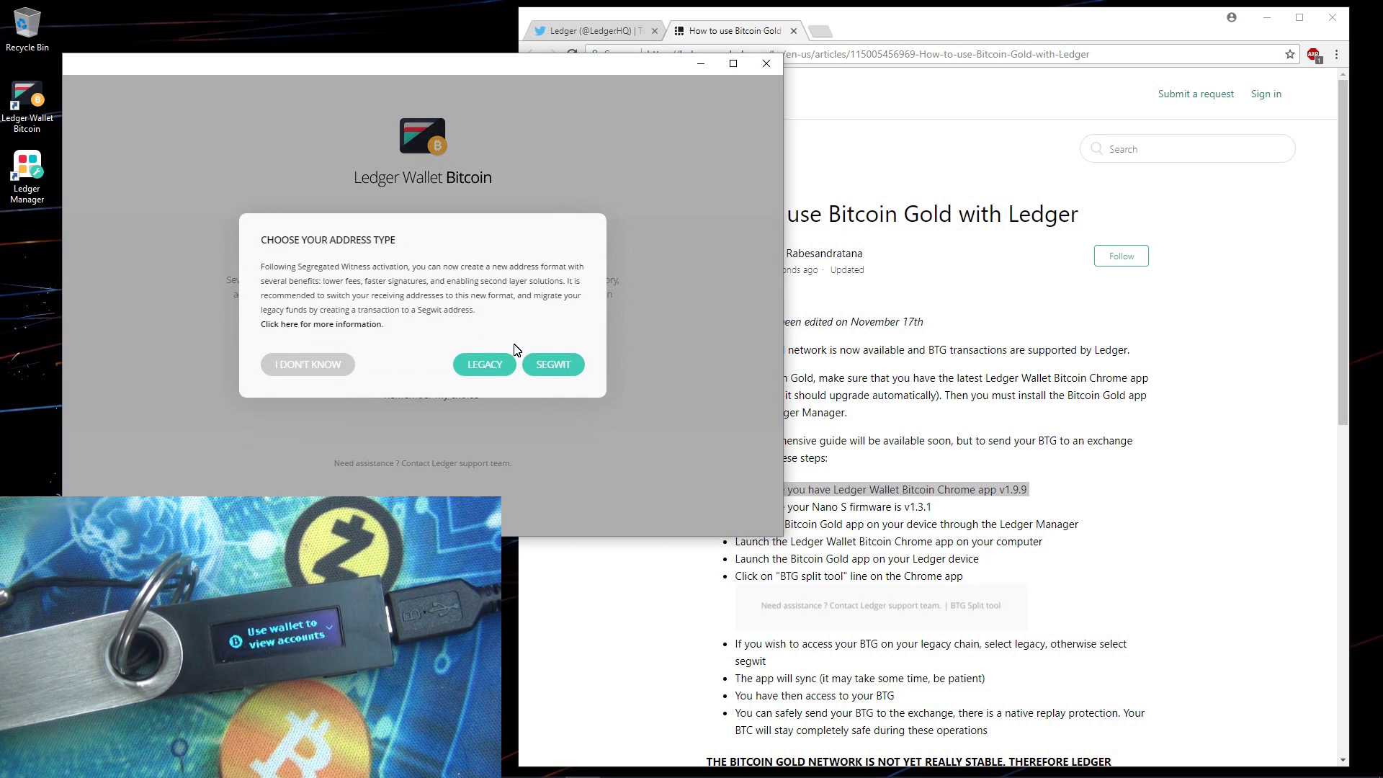
pyautogui.click(544, 364)
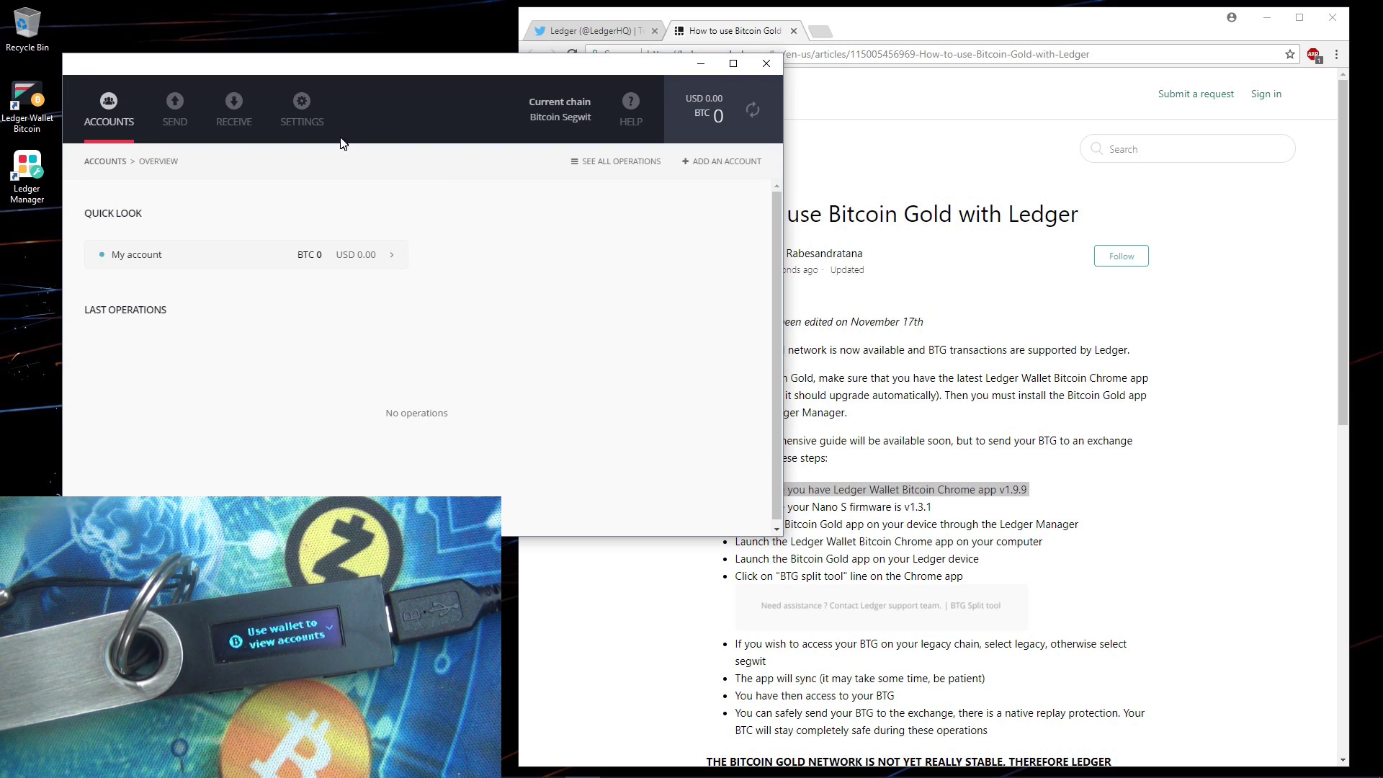
pyautogui.click(313, 101)
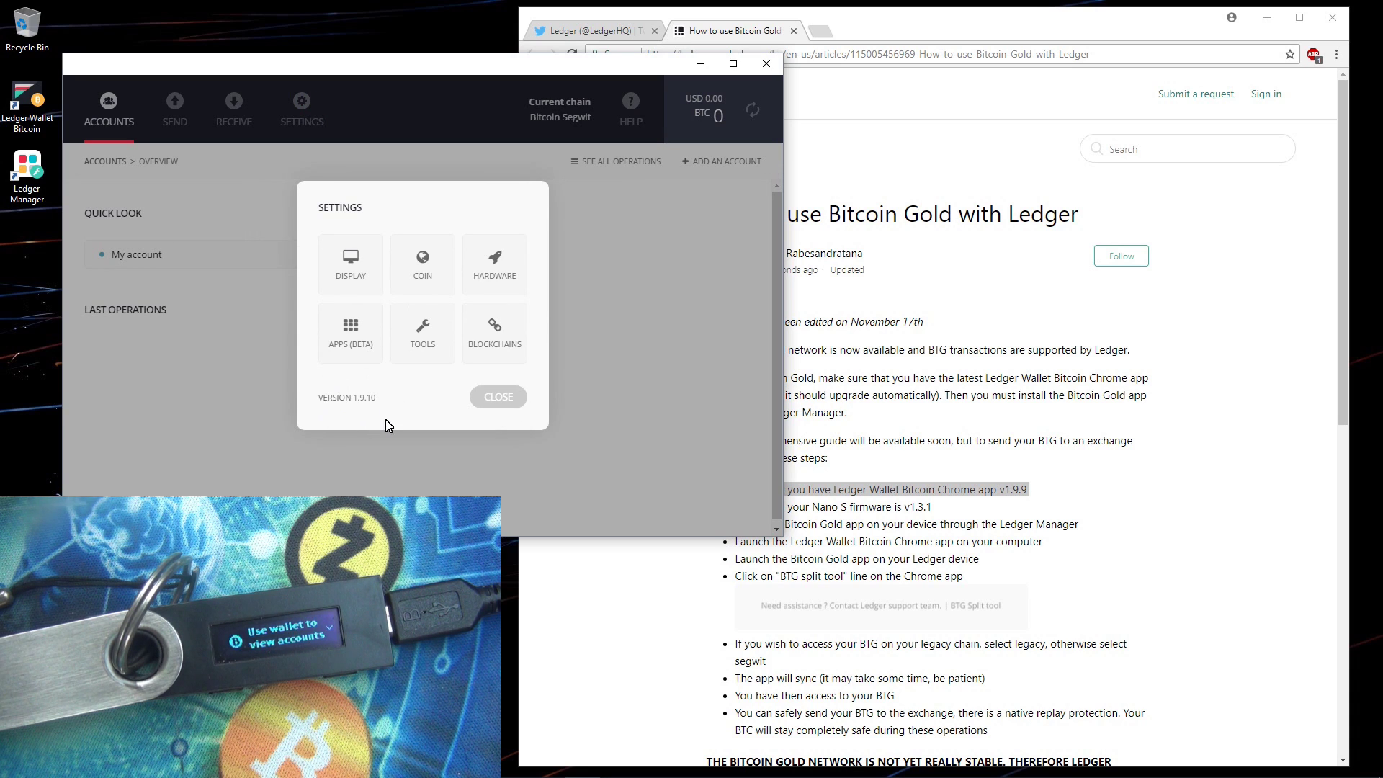
pyautogui.click(490, 397)
pyautogui.click(766, 64)
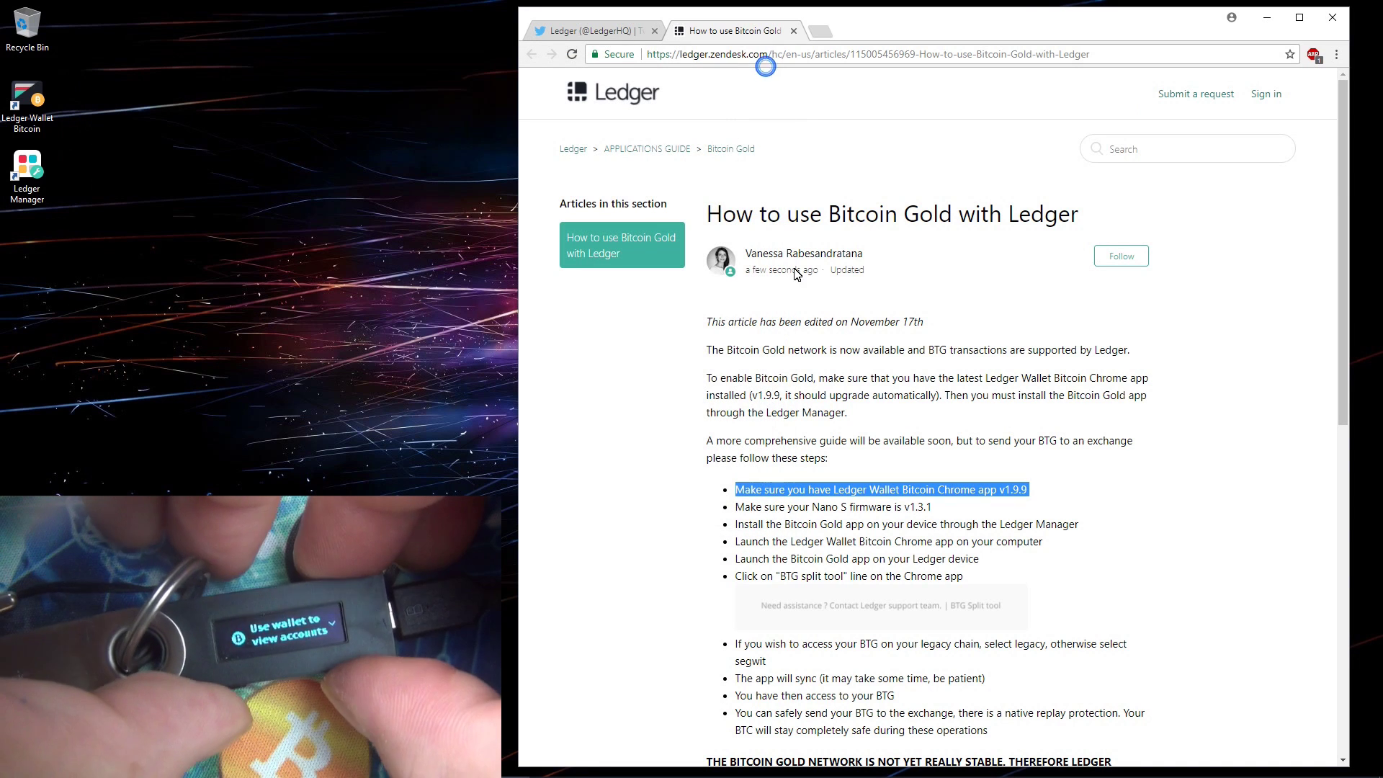
pyautogui.click(778, 508)
pyautogui.tripleClick(777, 508)
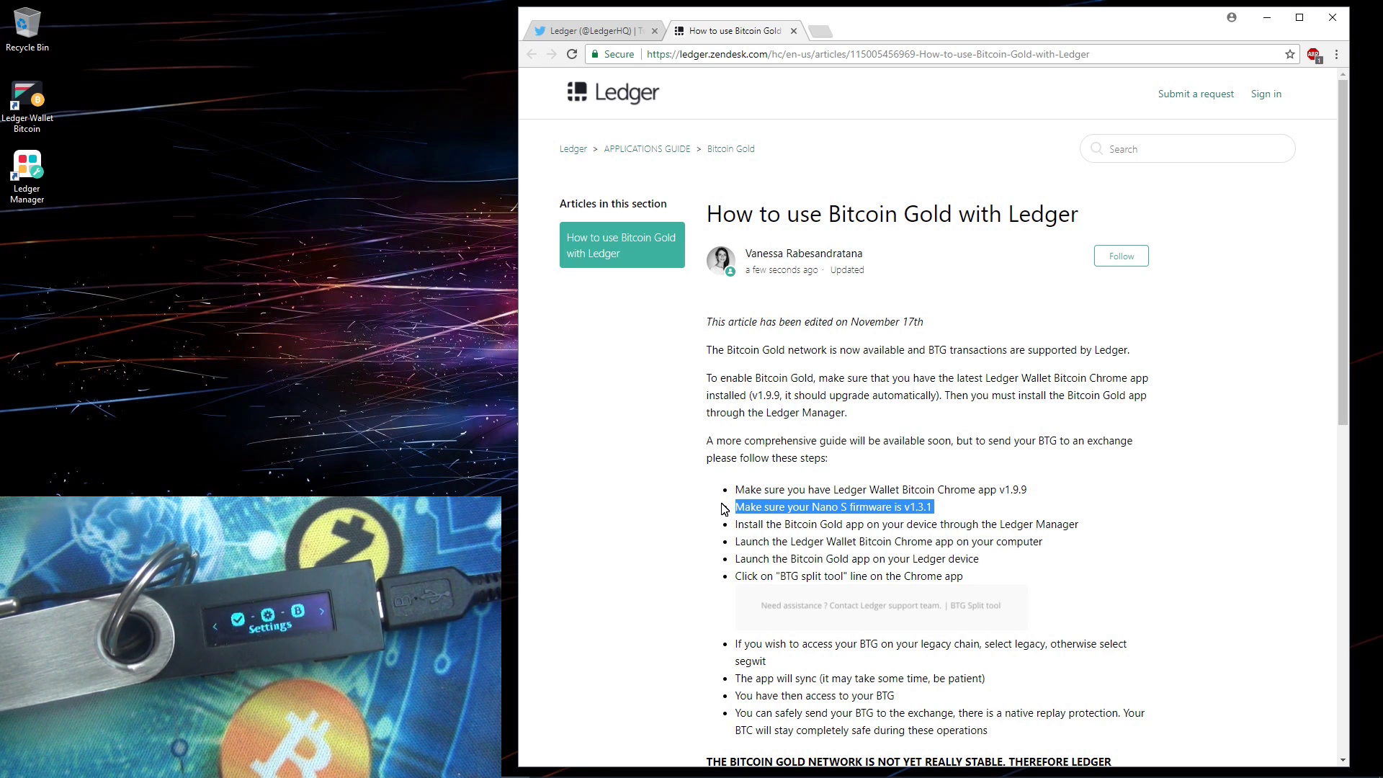
pyautogui.tripleClick(756, 524)
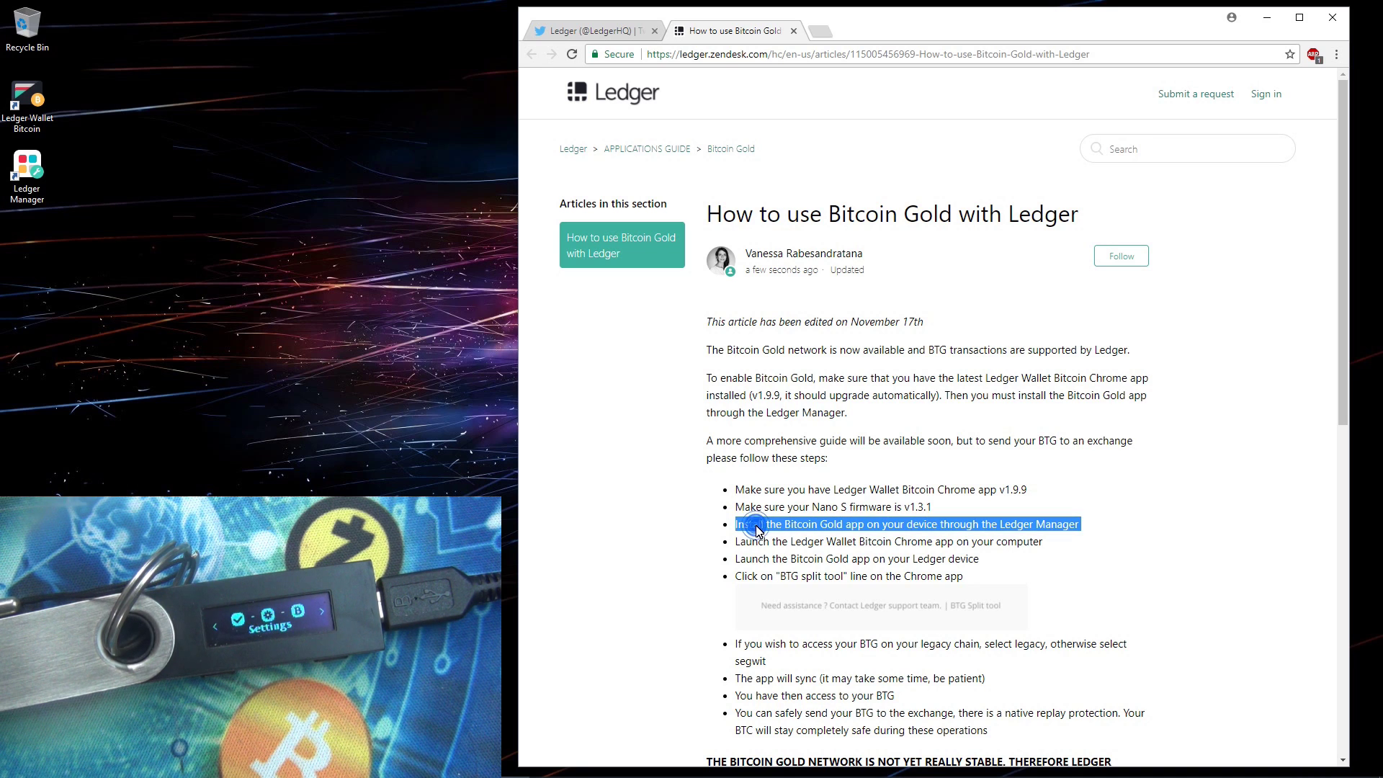
pyautogui.doubleClick(20, 185)
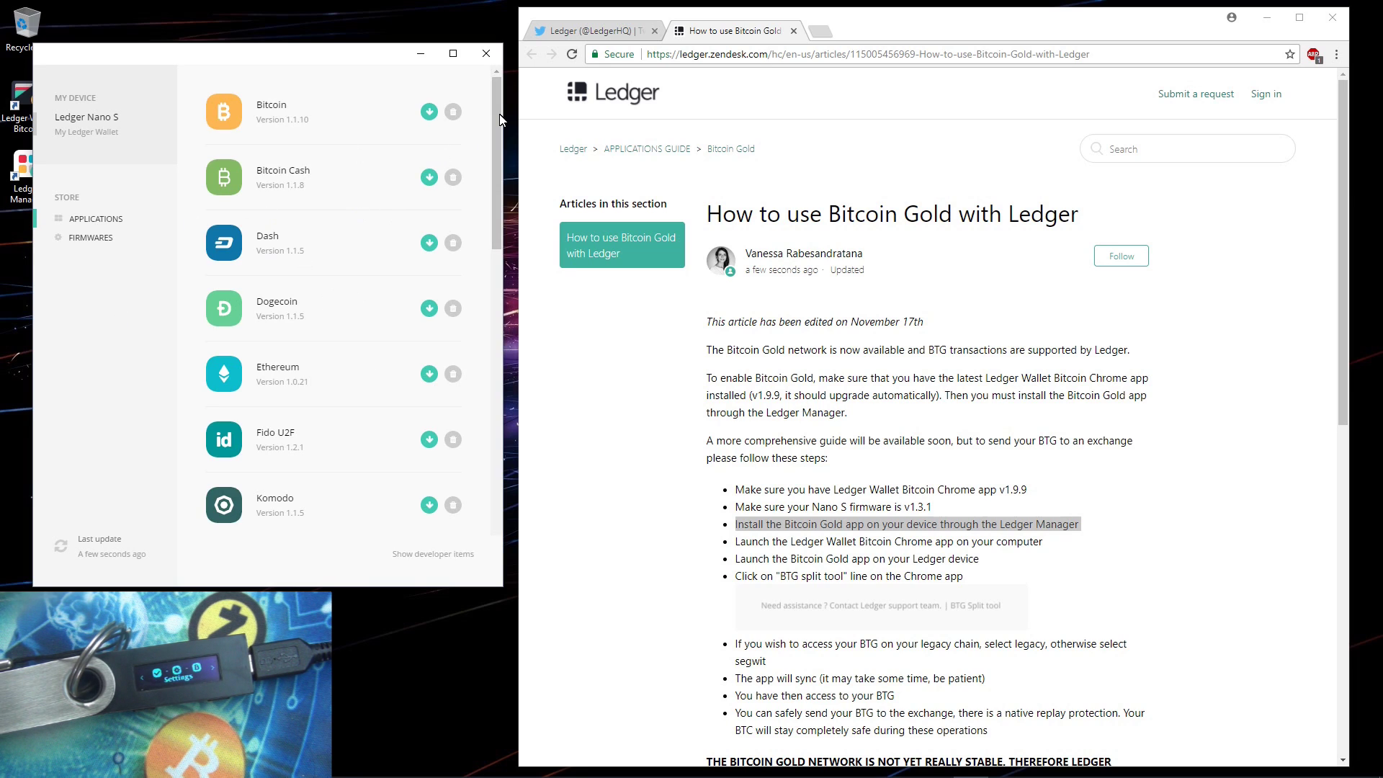
# - Install the Bitcoin Gold 1.1.14 app onto the Nano S and close Ledger Manager
pyautogui.scroll(-10, 496, 295)
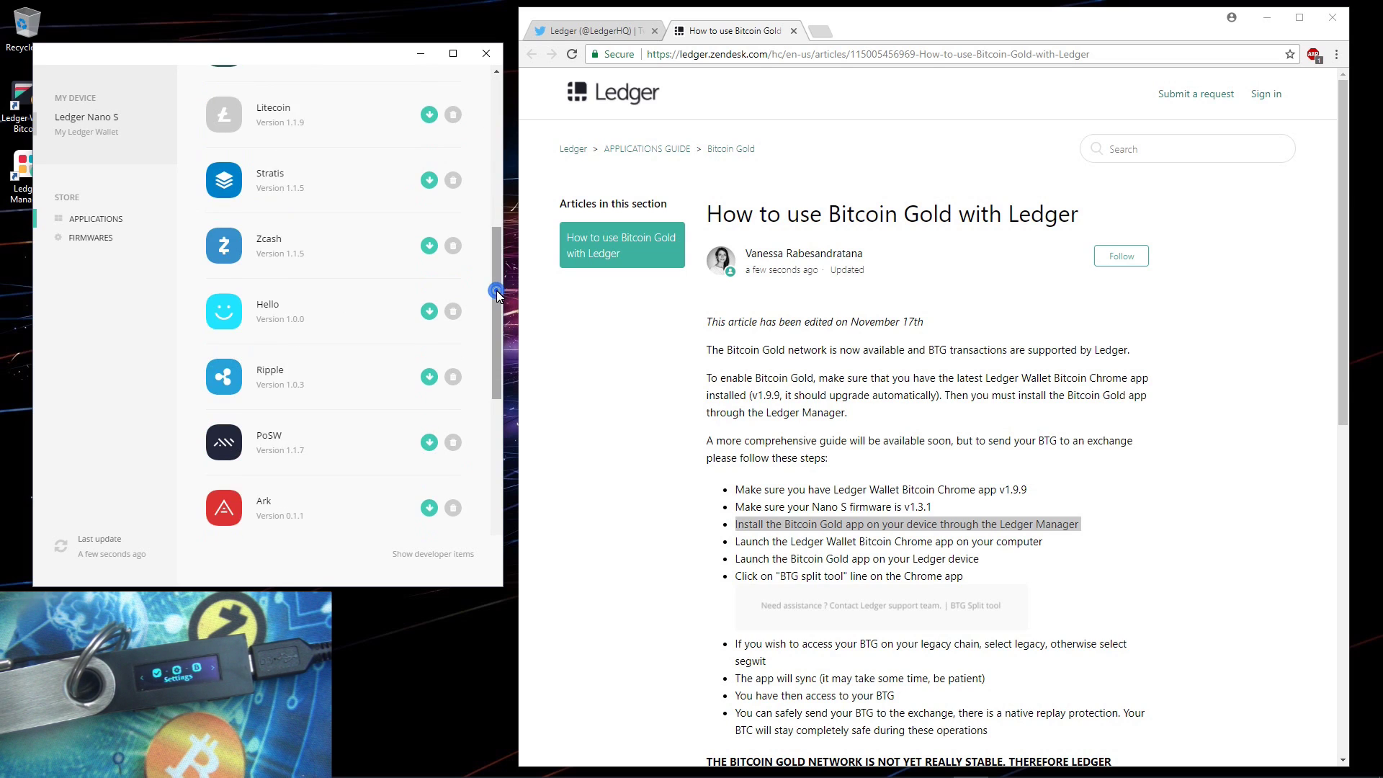
pyautogui.scroll(-1, 430, 502)
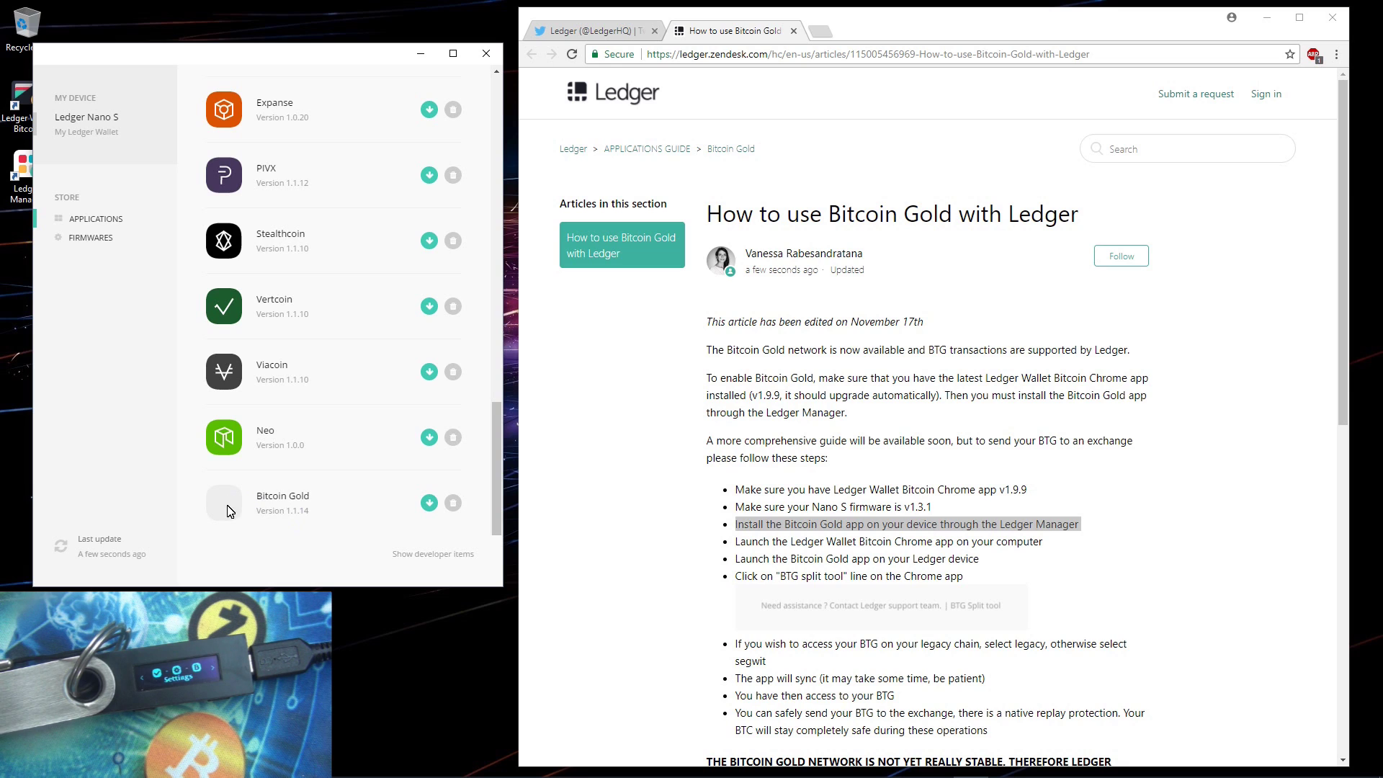
pyautogui.click(430, 505)
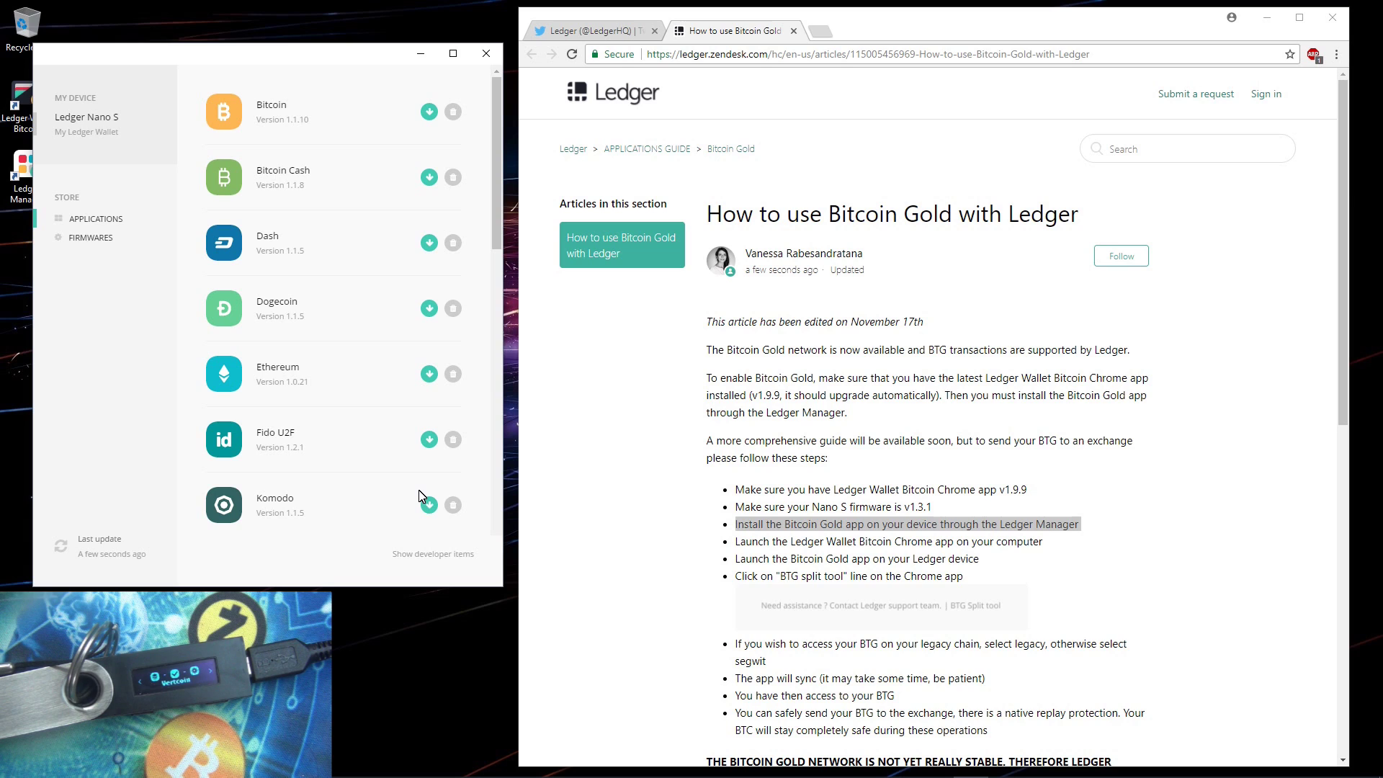
pyautogui.scroll(-15, 416, 495)
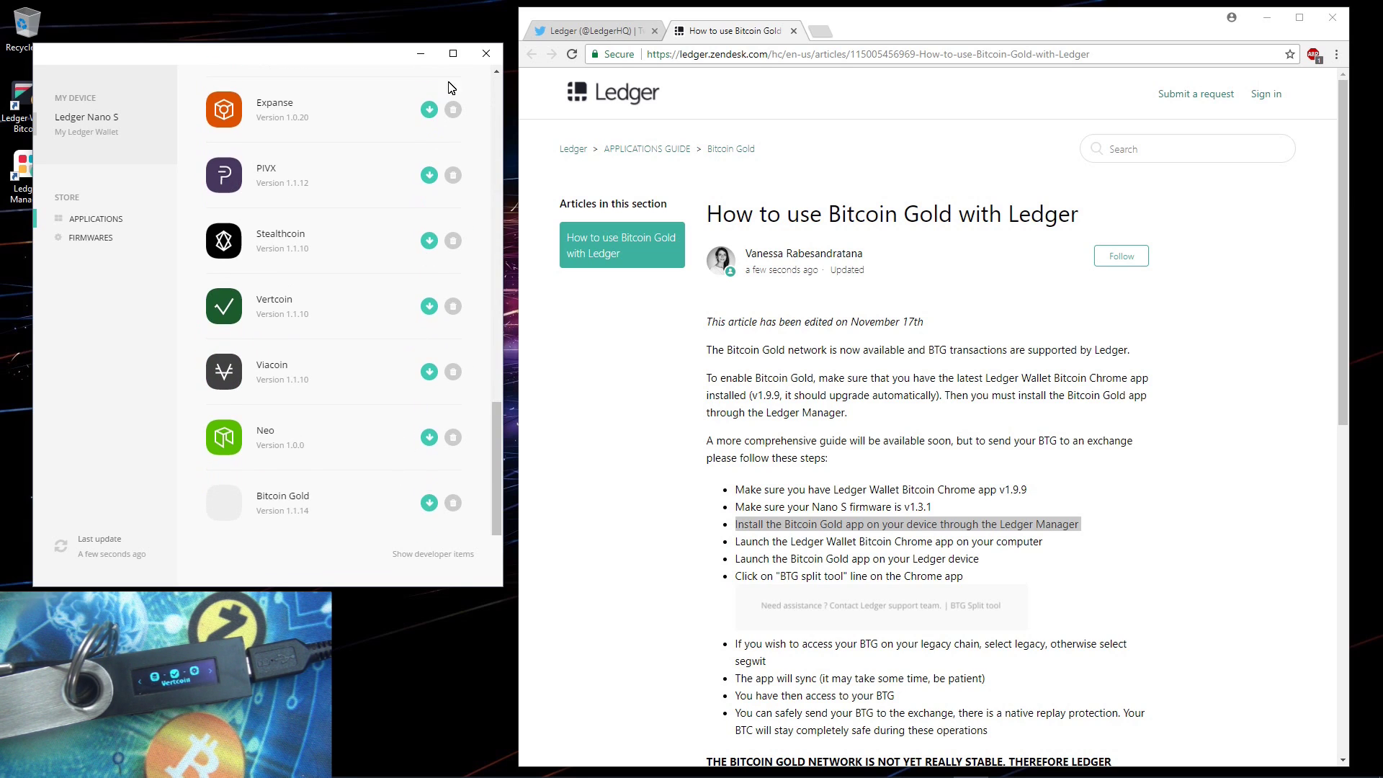
pyautogui.click(486, 53)
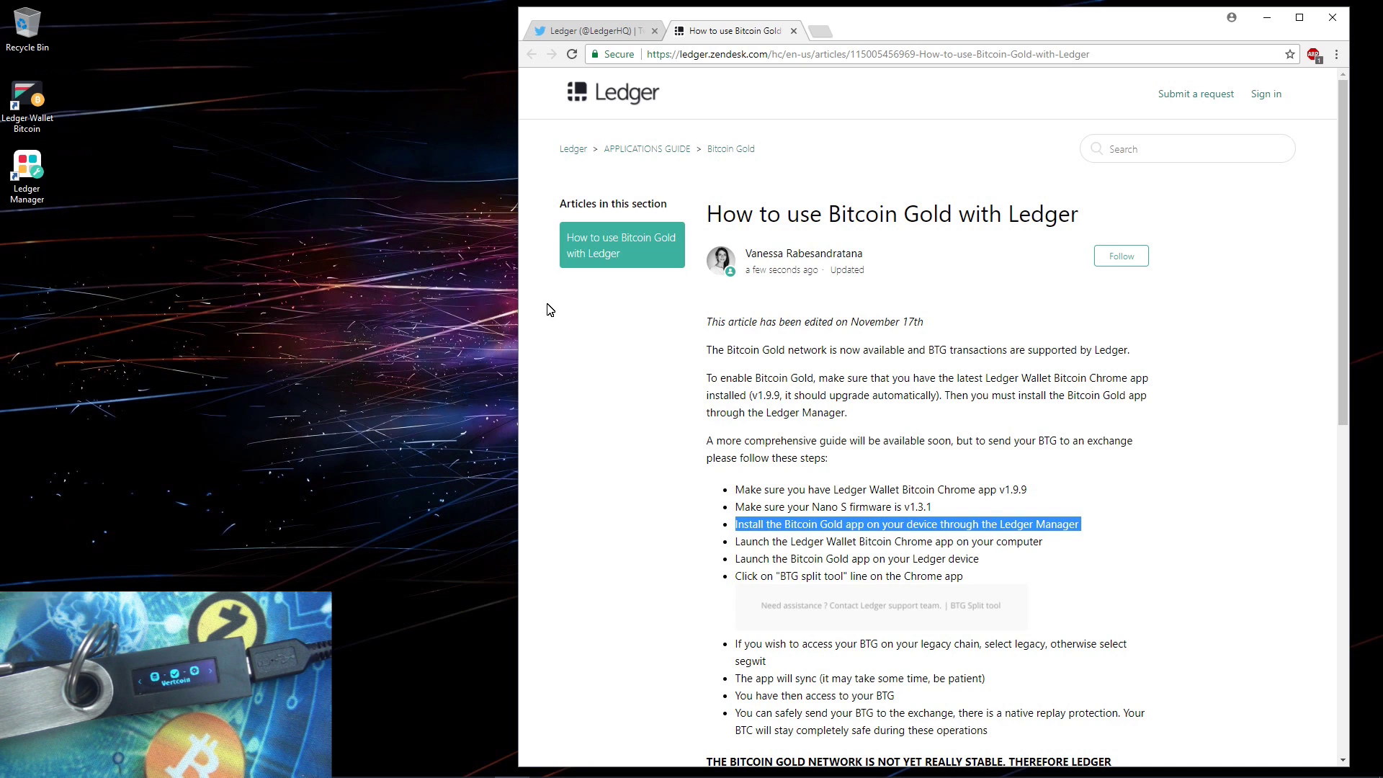
# - Start Ledger Wallet Bitcoin while highlighting the article's launch-wallet and launch-Bitcoin-Gold steps
pyautogui.tripleClick(769, 546)
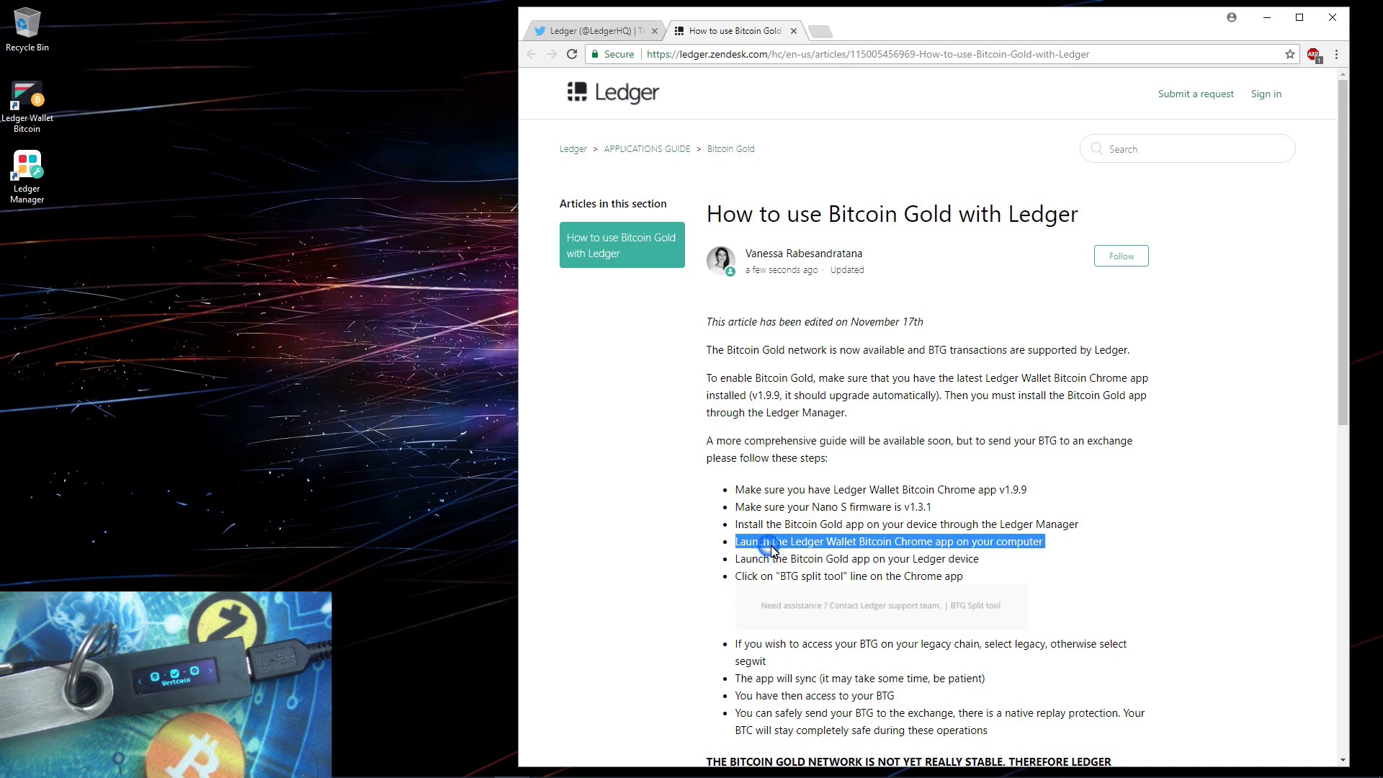
pyautogui.doubleClick(41, 126)
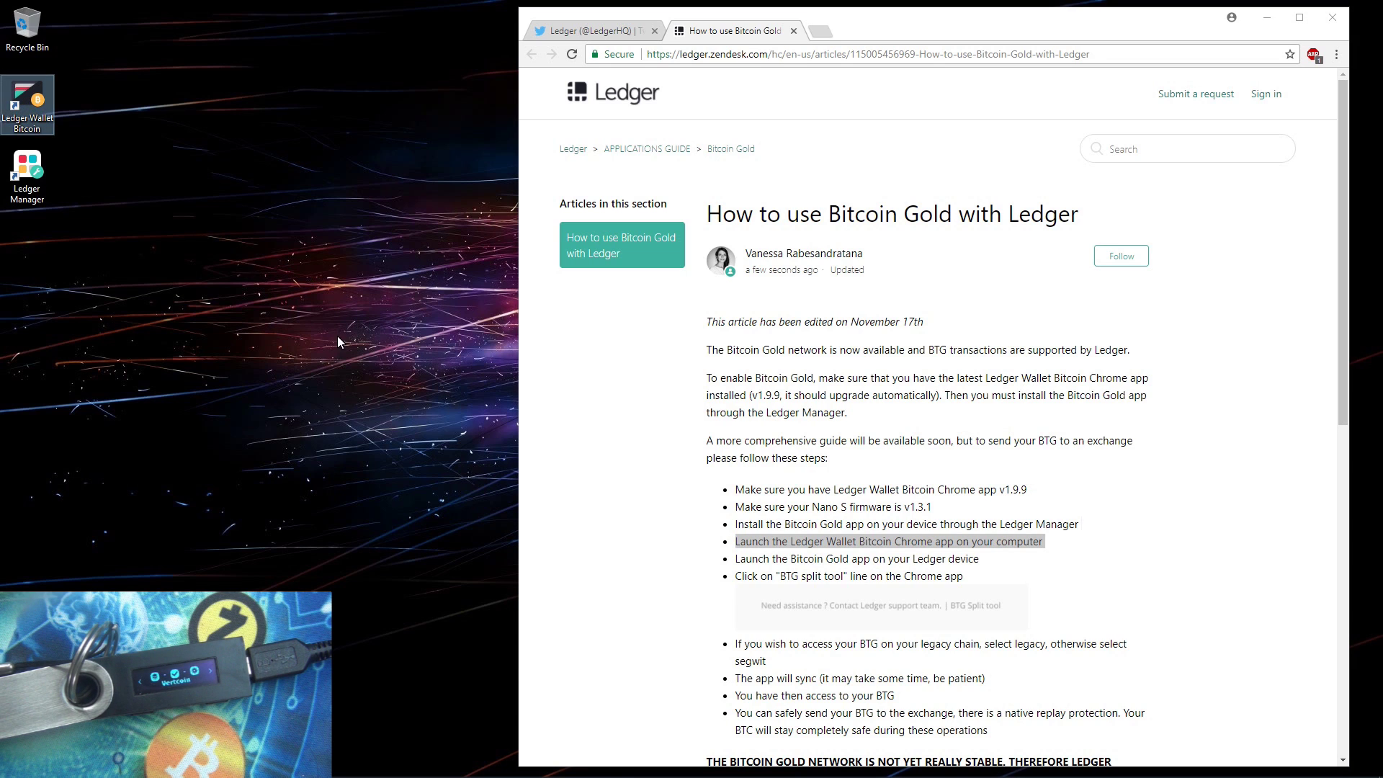
pyautogui.tripleClick(752, 559)
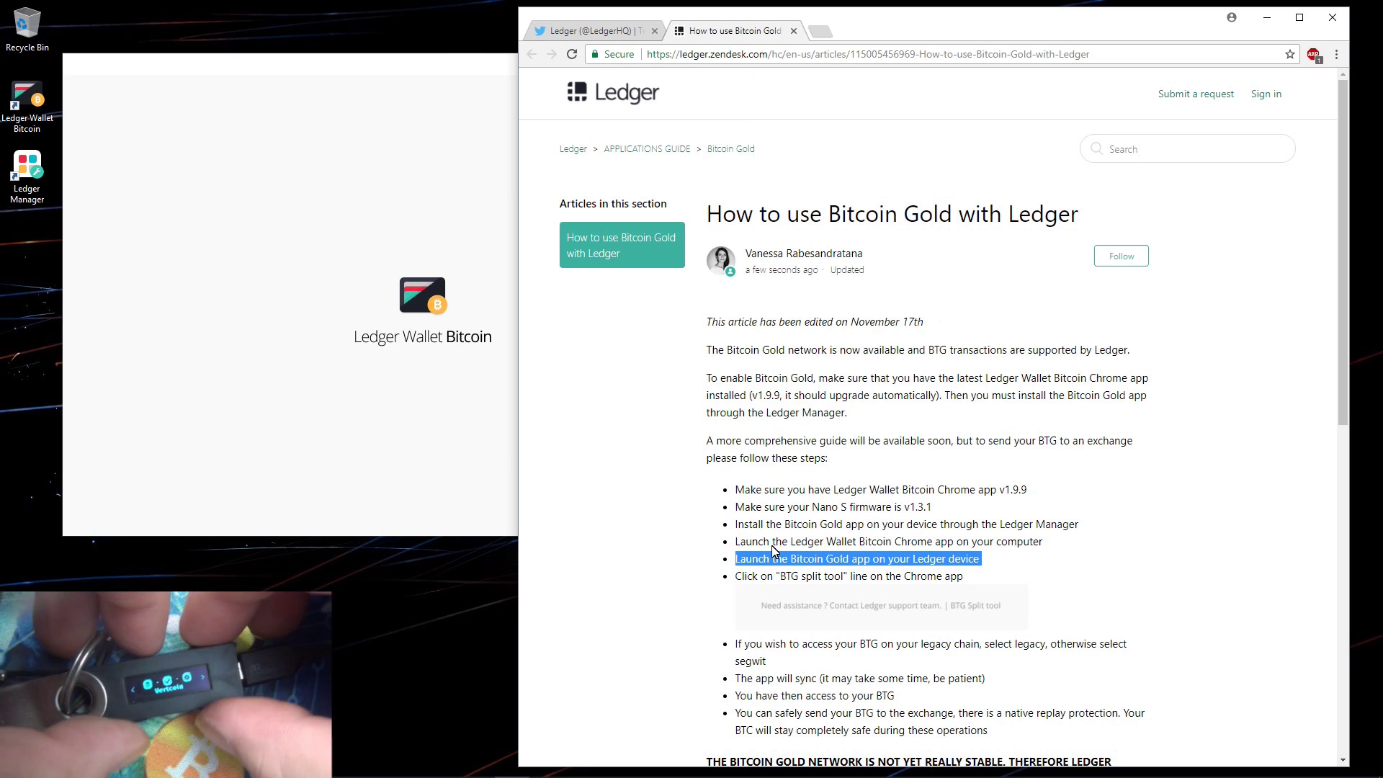
# - Use the BTG split tool to access the BTG held in the legacy account
pyautogui.click(401, 68)
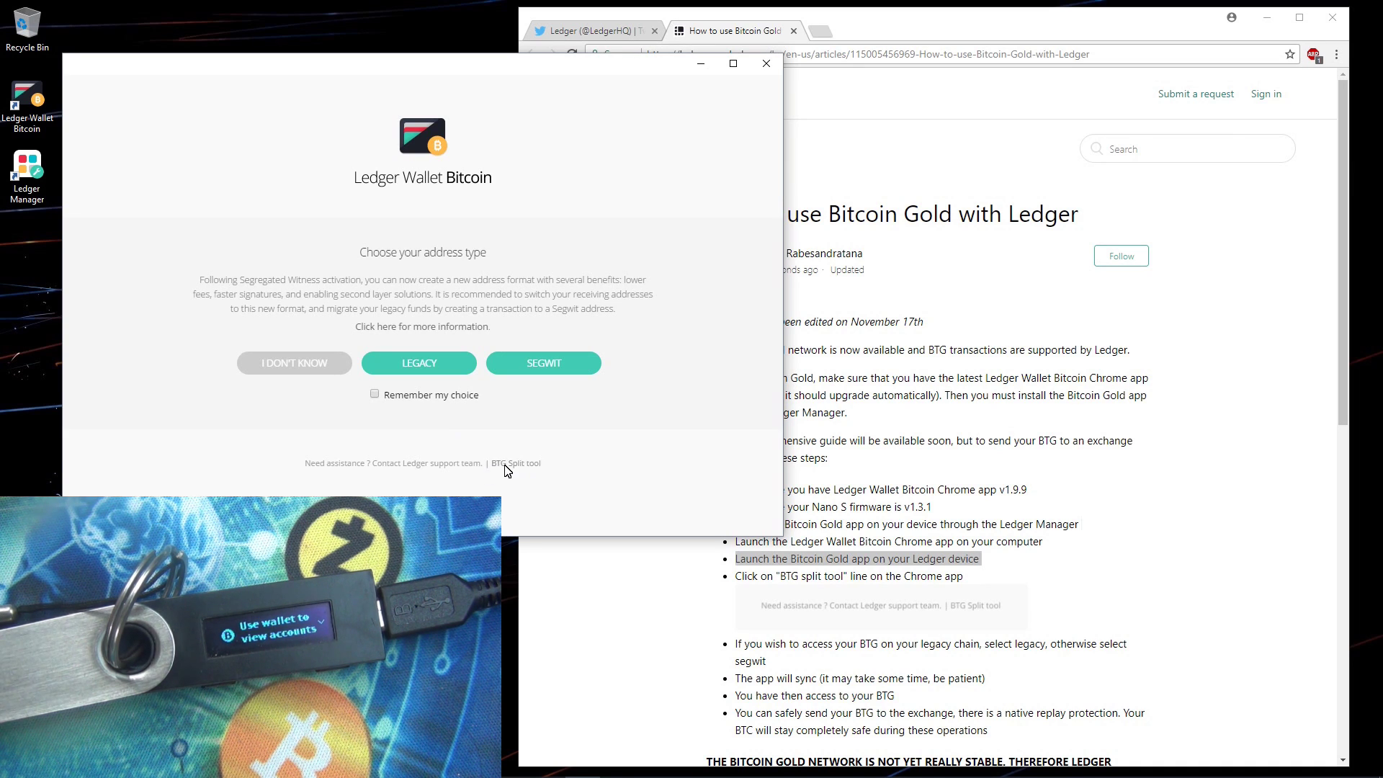
pyautogui.click(505, 465)
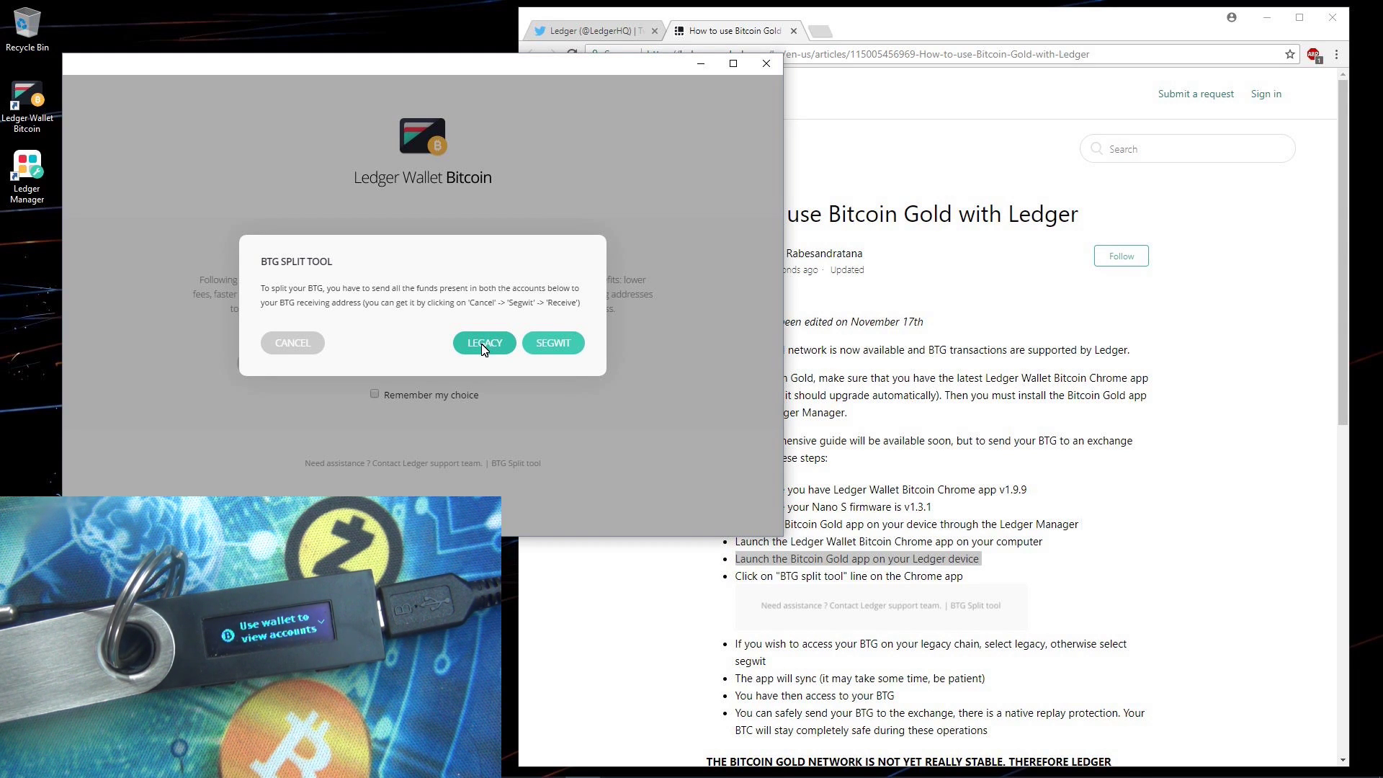
pyautogui.click(481, 344)
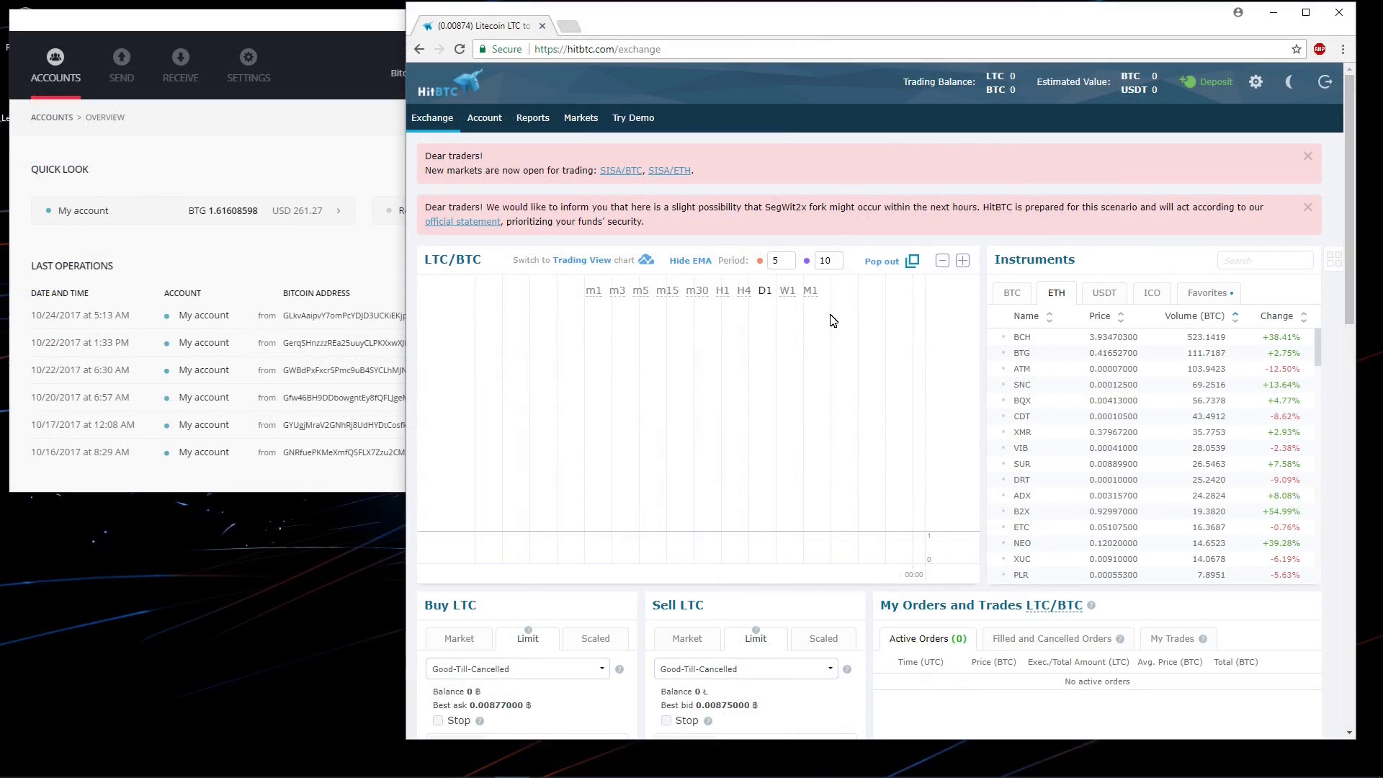
# - Display HitBTC's Bitcoin Gold deposit address and copy it to the clipboard
pyautogui.click(1221, 82)
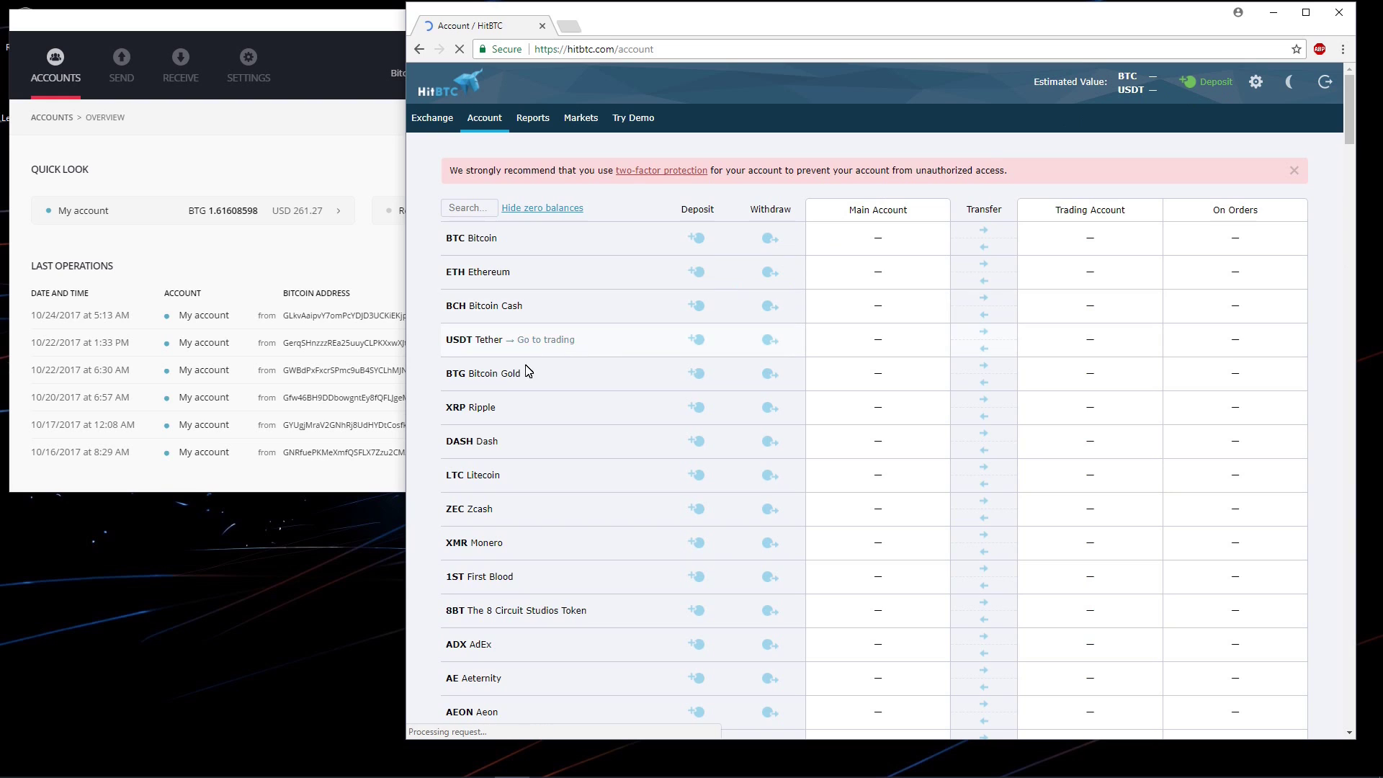
pyautogui.click(701, 380)
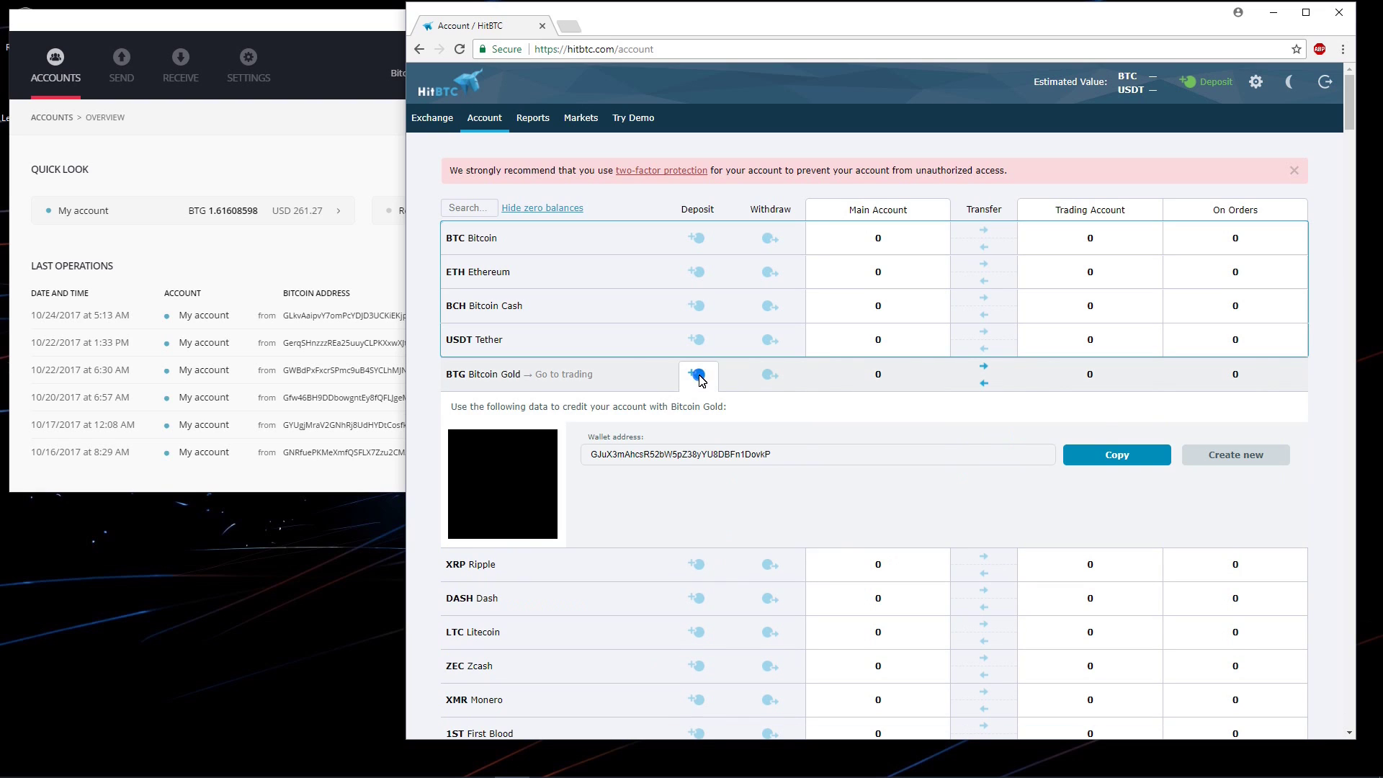
pyautogui.click(637, 455)
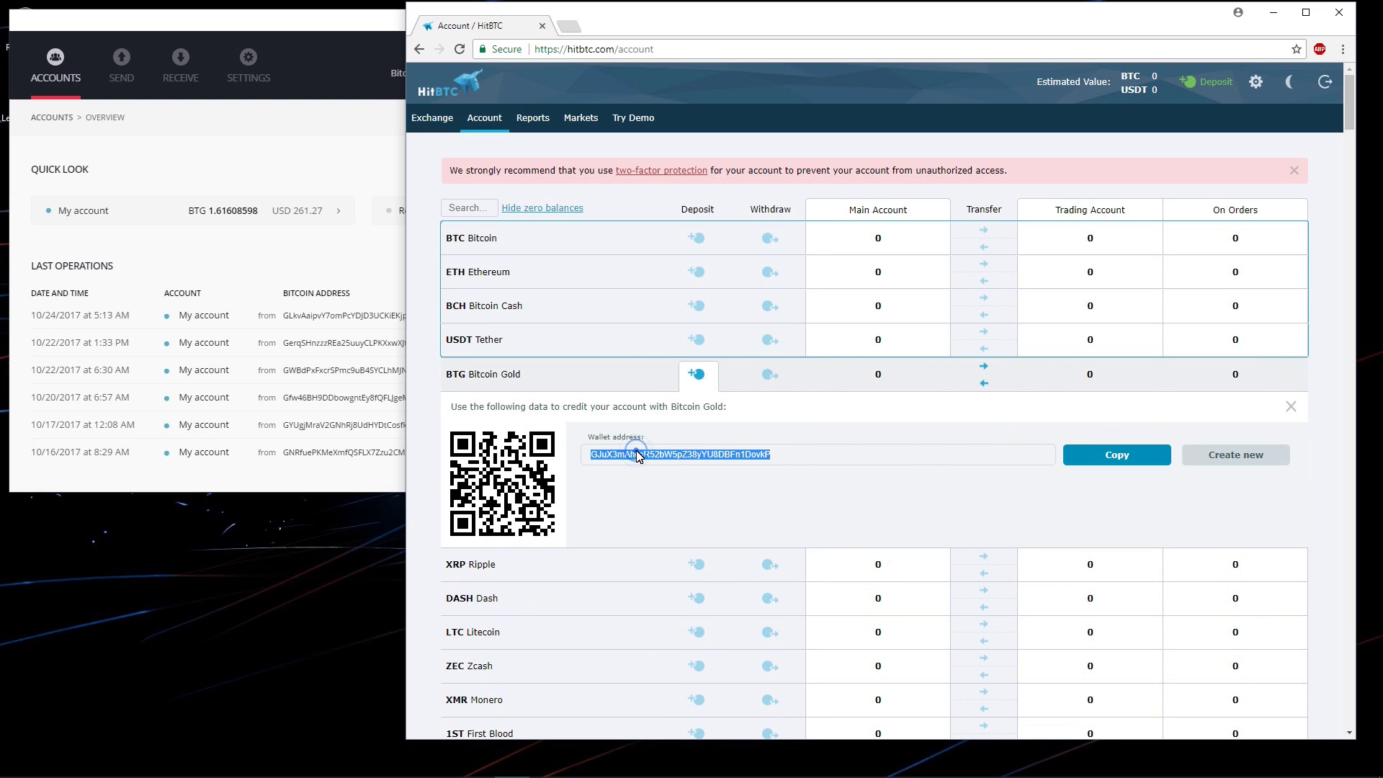
pyautogui.rightClick(637, 454)
pyautogui.click(649, 461)
pyautogui.click(342, 149)
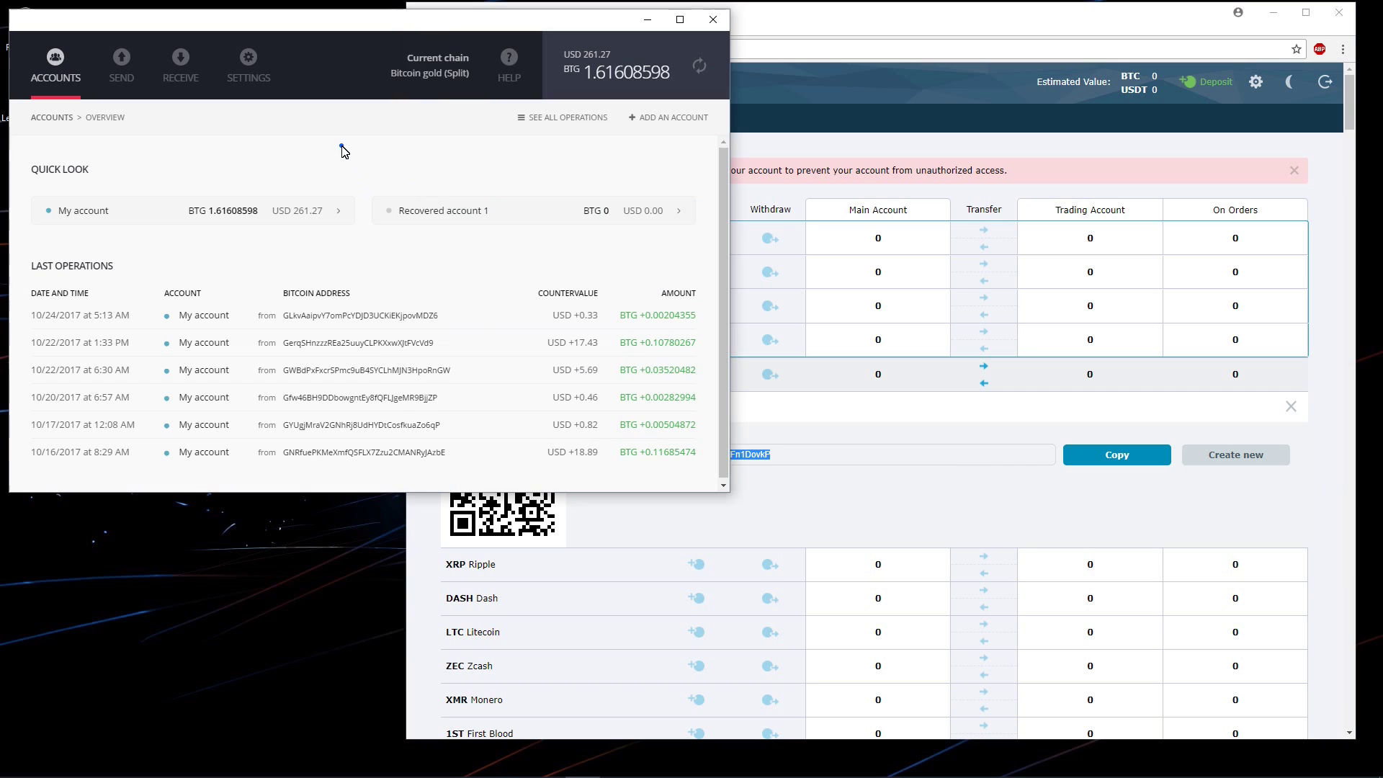
# - Send the maximum 1.61556388 BTG to the pasted HitBTC deposit address and dismiss the success notice
pyautogui.click(123, 59)
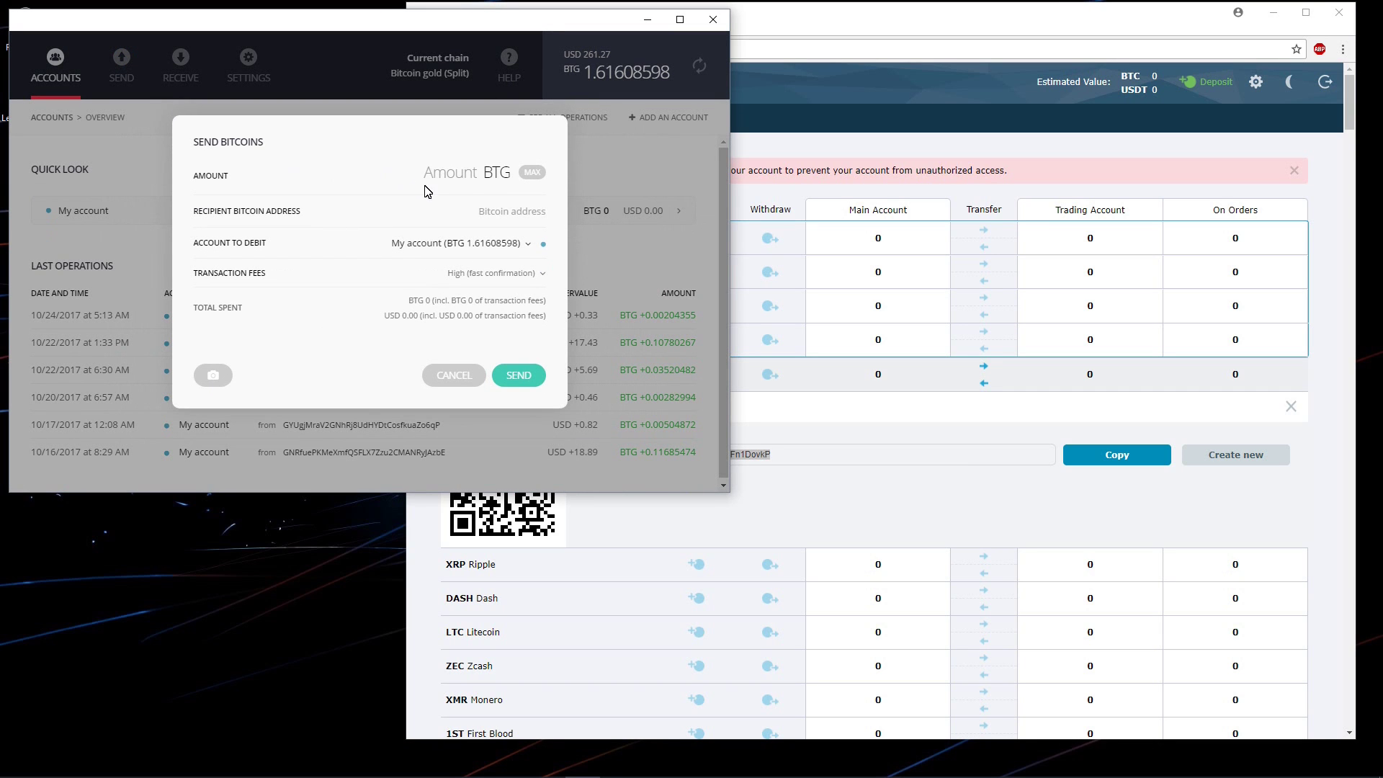
pyautogui.click(532, 172)
pyautogui.rightClick(508, 214)
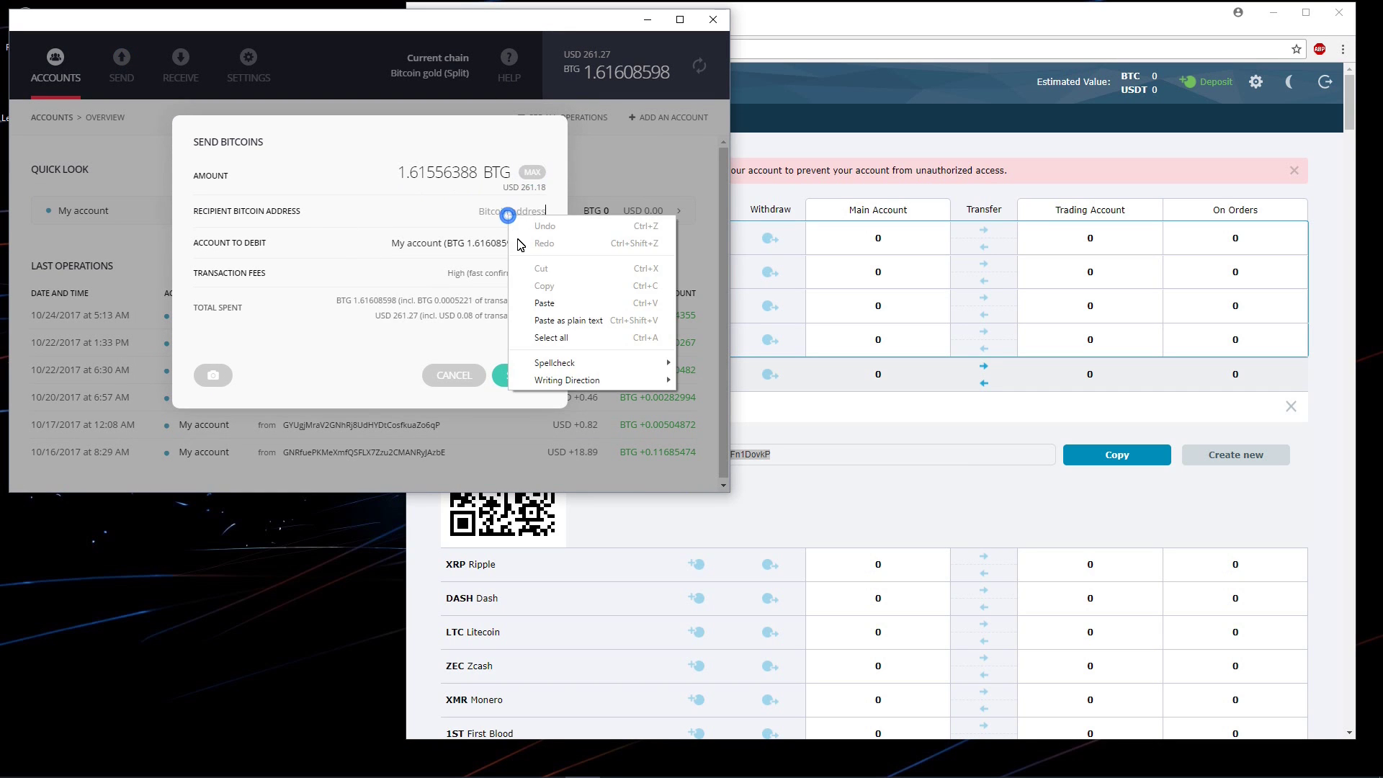
pyautogui.click(544, 303)
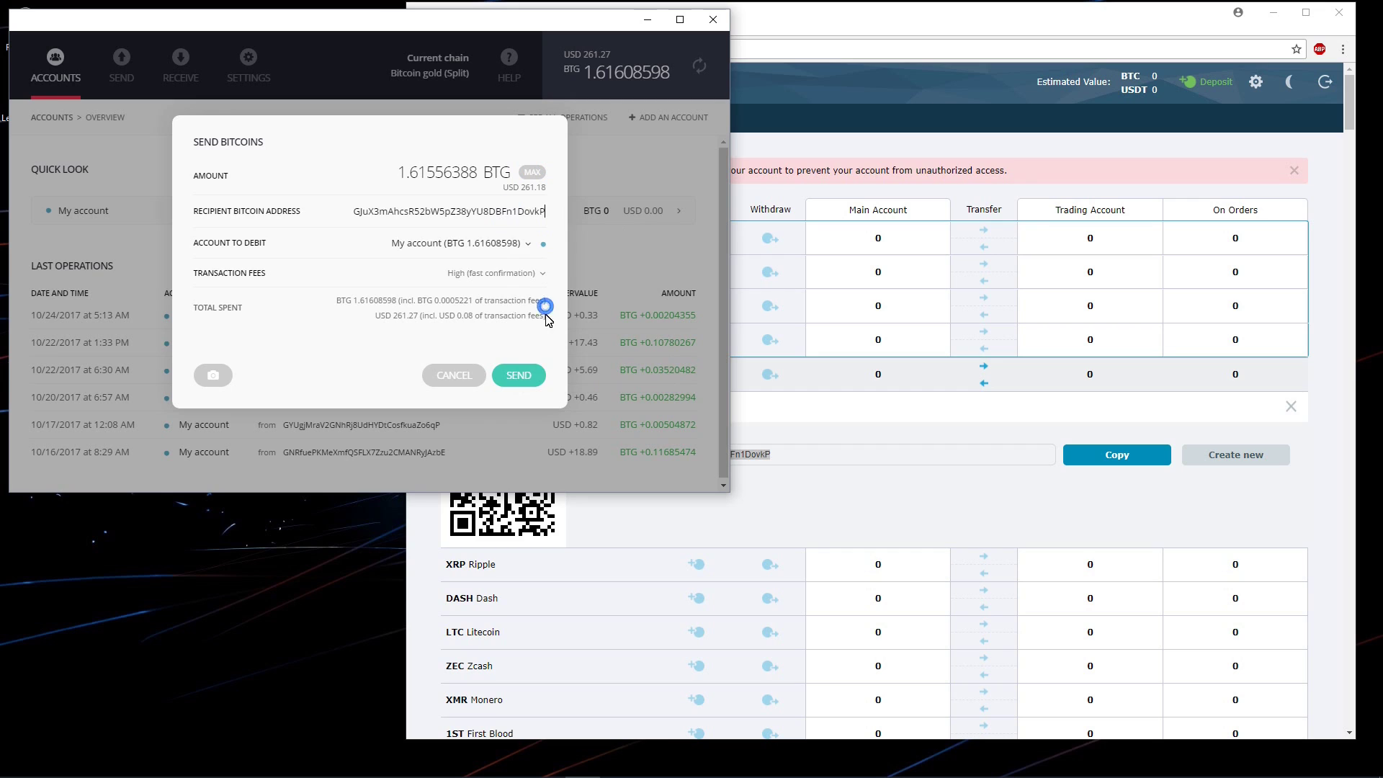
pyautogui.click(519, 376)
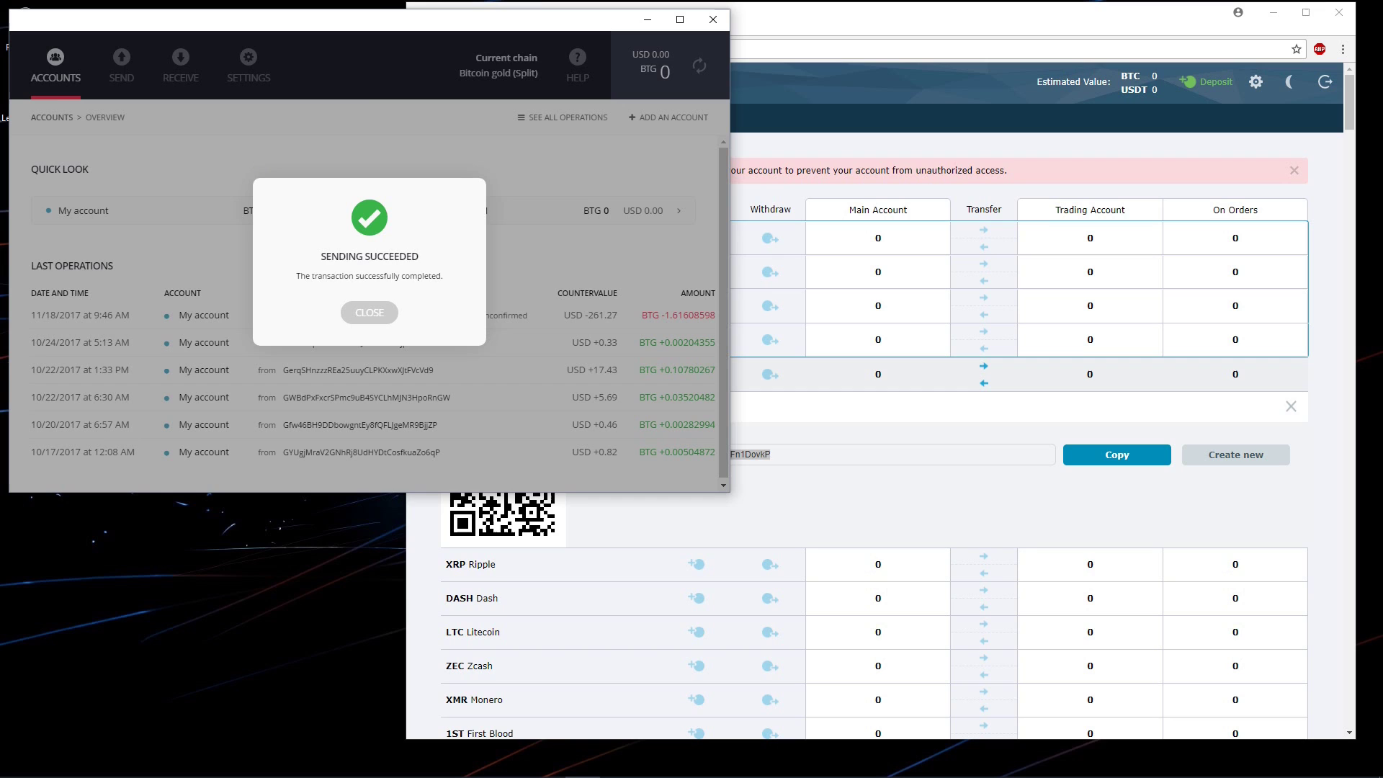
pyautogui.click(380, 322)
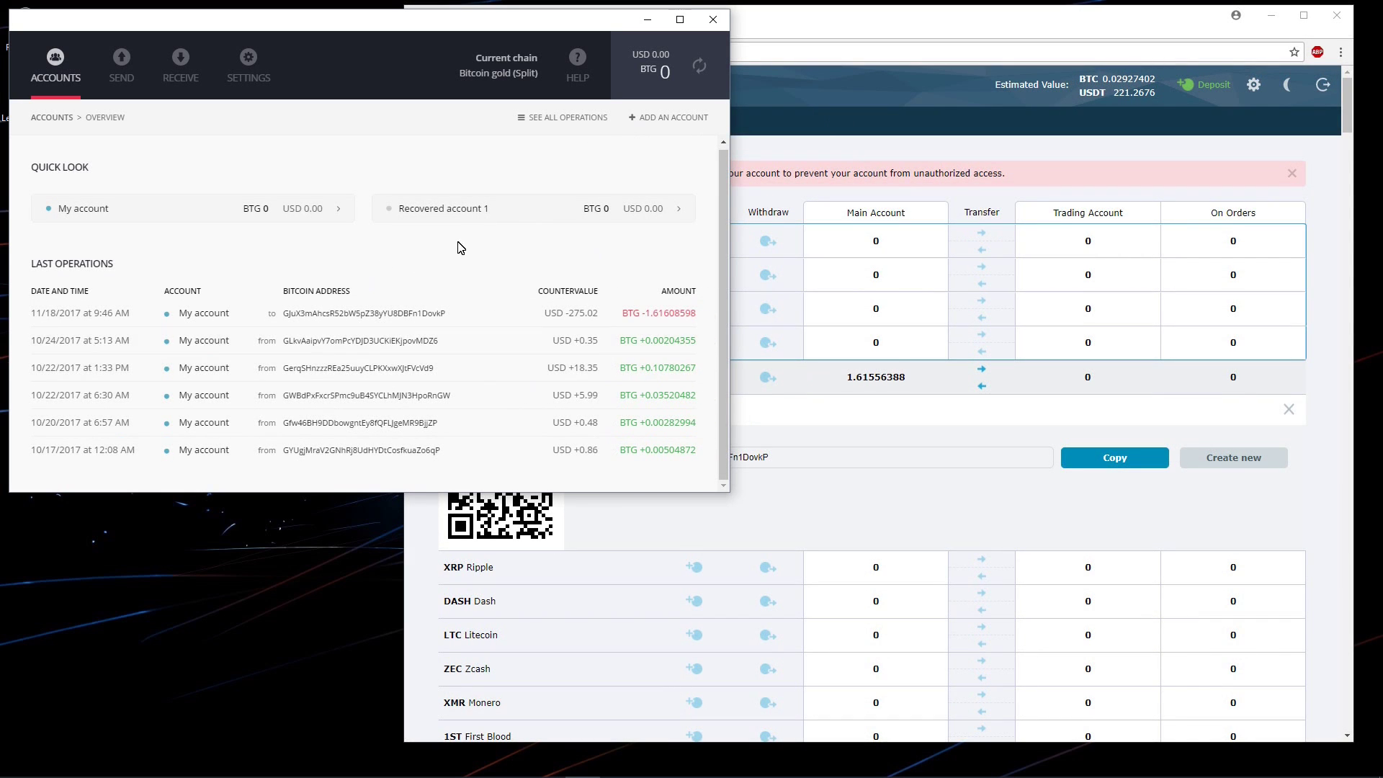
# - Transfer the 1.61556388 BTG from HitBTC's main account into the trading account
pyautogui.click(783, 29)
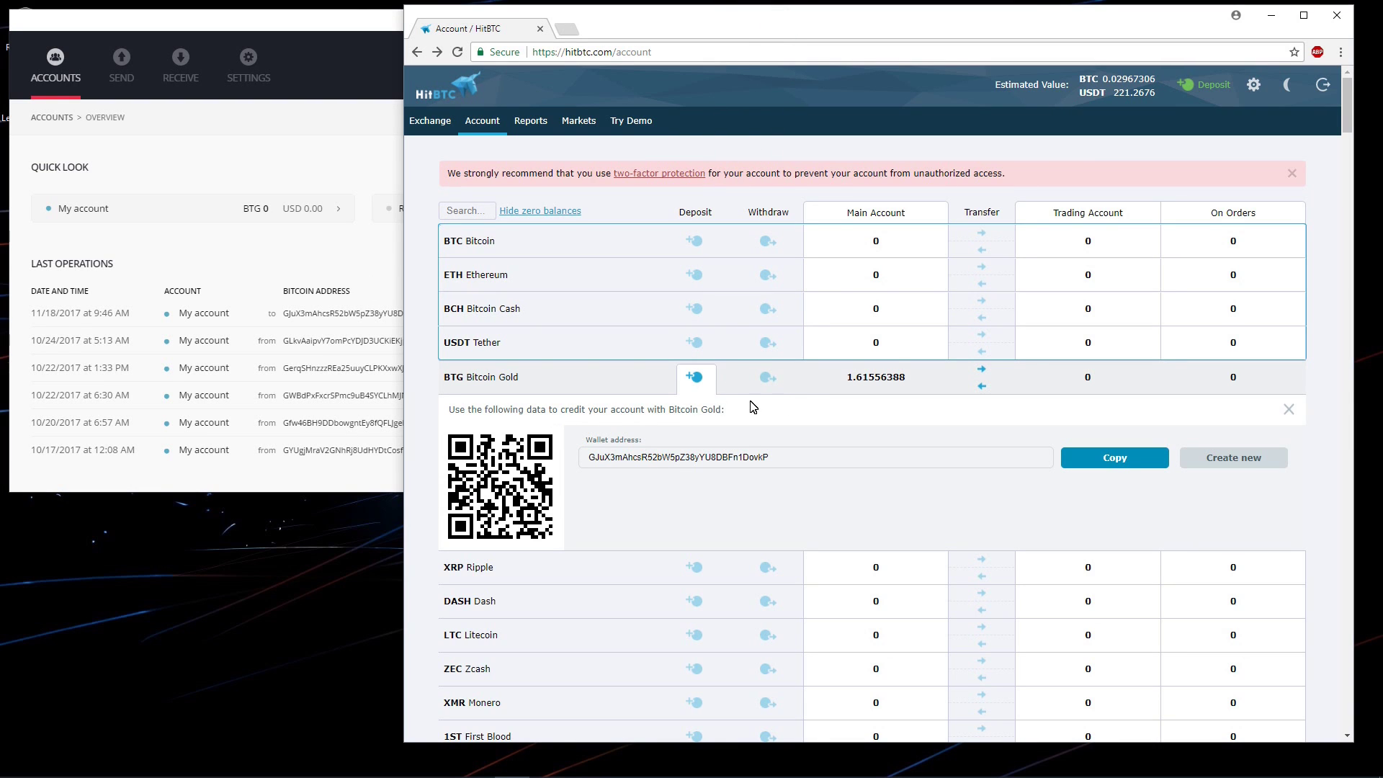
pyautogui.moveTo(839, 379); pyautogui.dragTo(905, 382)
pyautogui.click(987, 371)
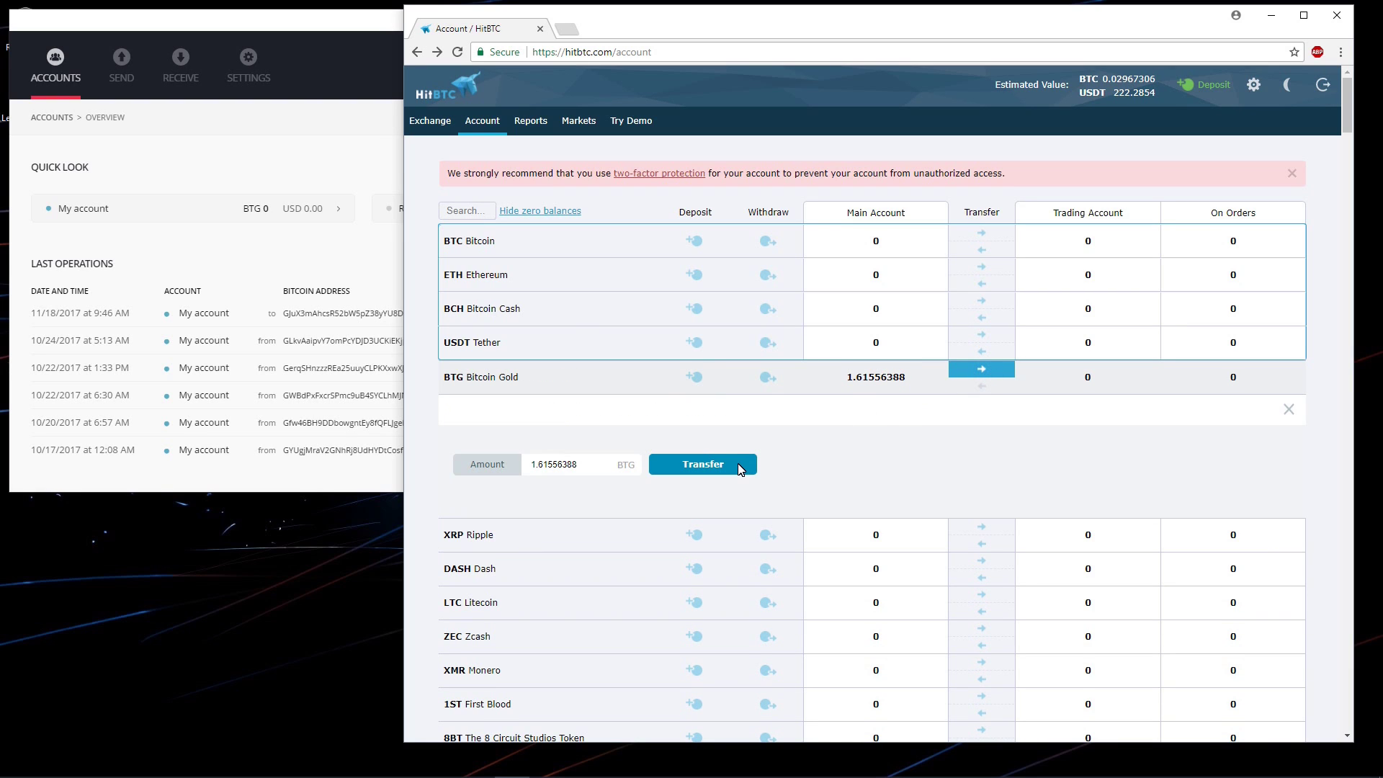
pyautogui.click(739, 467)
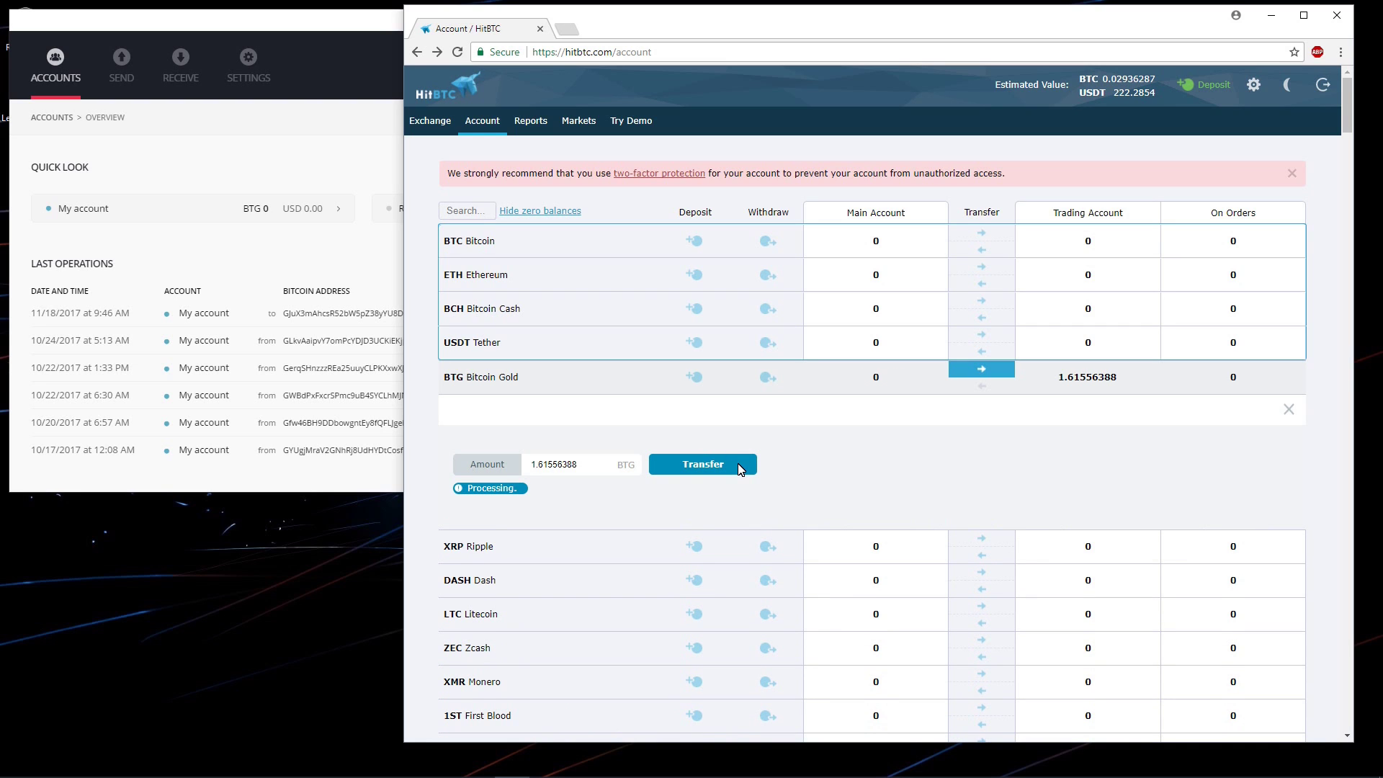
# - Open HitBTC's BTG trading page and pick BTG from the BTC Instruments list
pyautogui.click(568, 379)
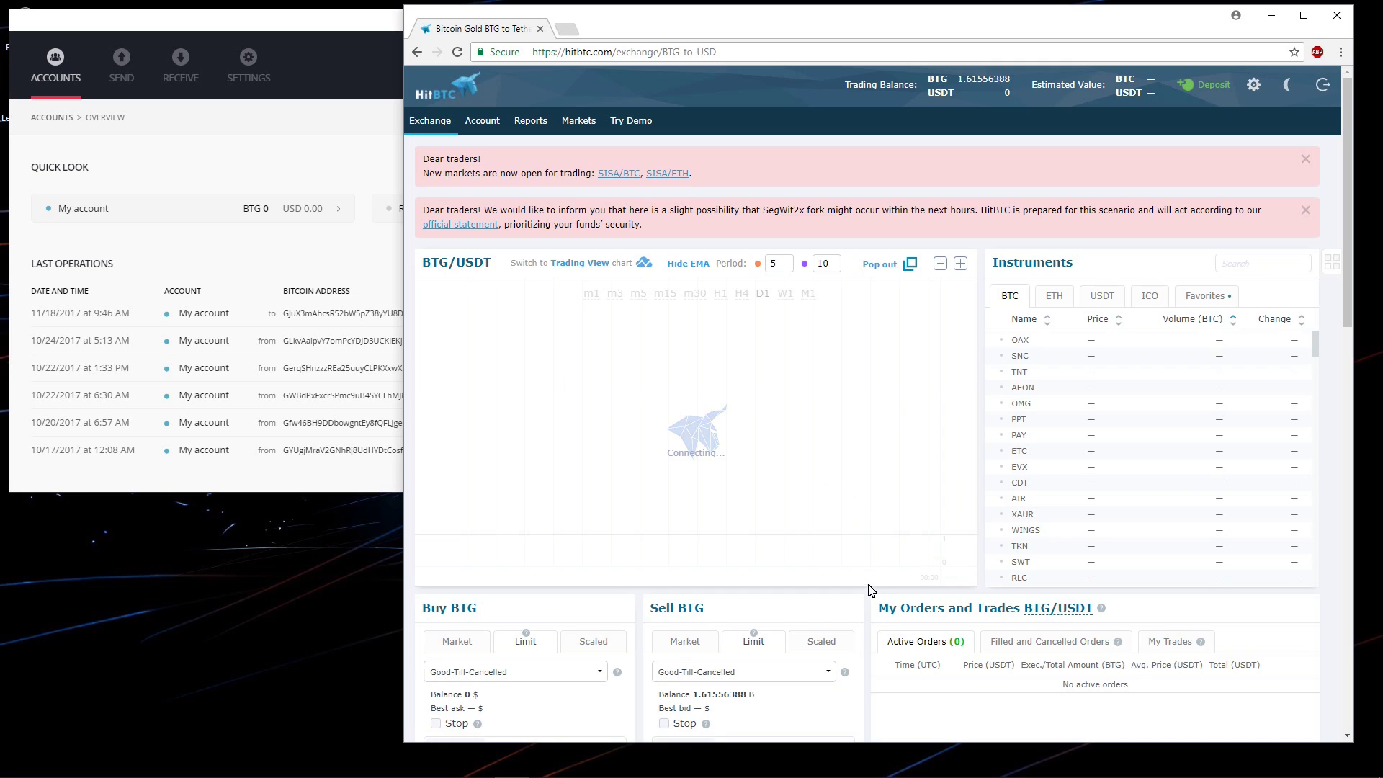
pyautogui.scroll(-3, 869, 597)
pyautogui.scroll(-4, 868, 603)
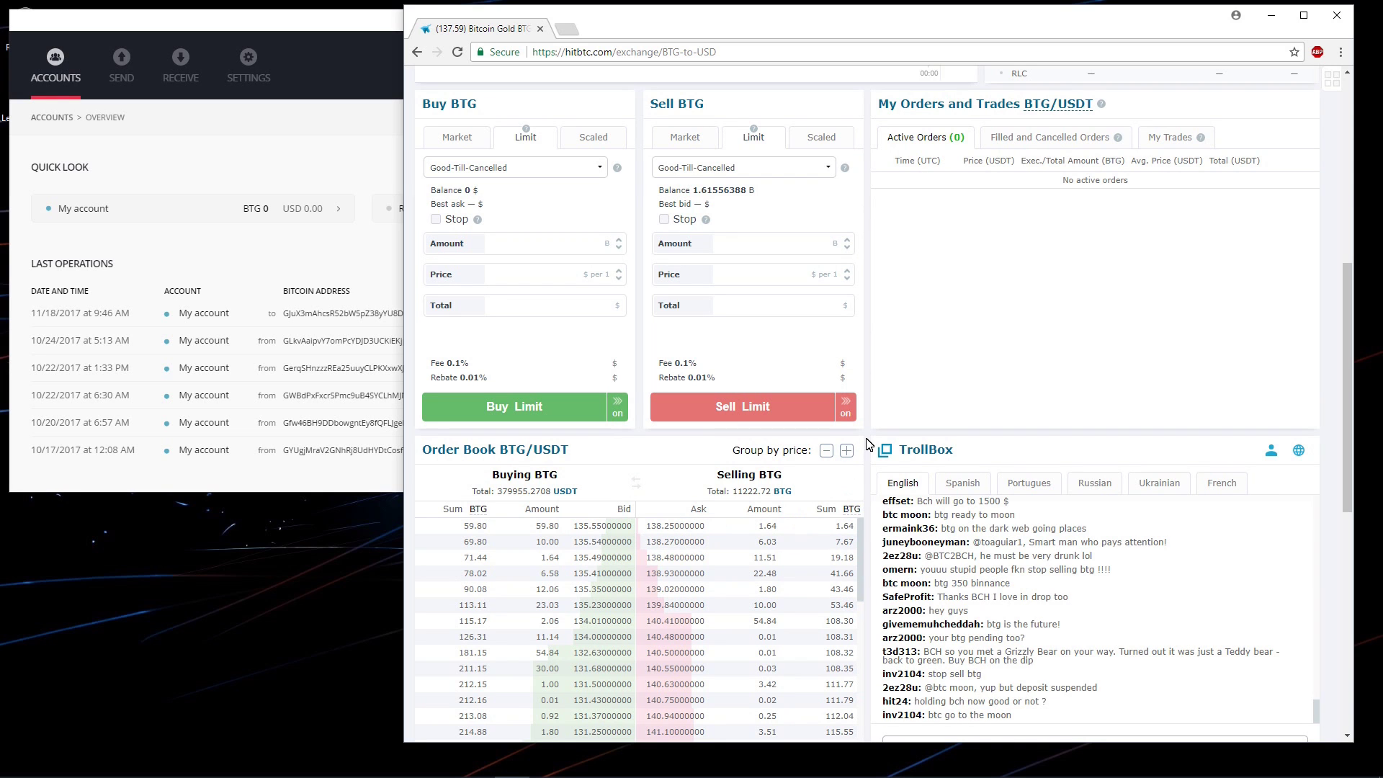
pyautogui.scroll(-5, 869, 445)
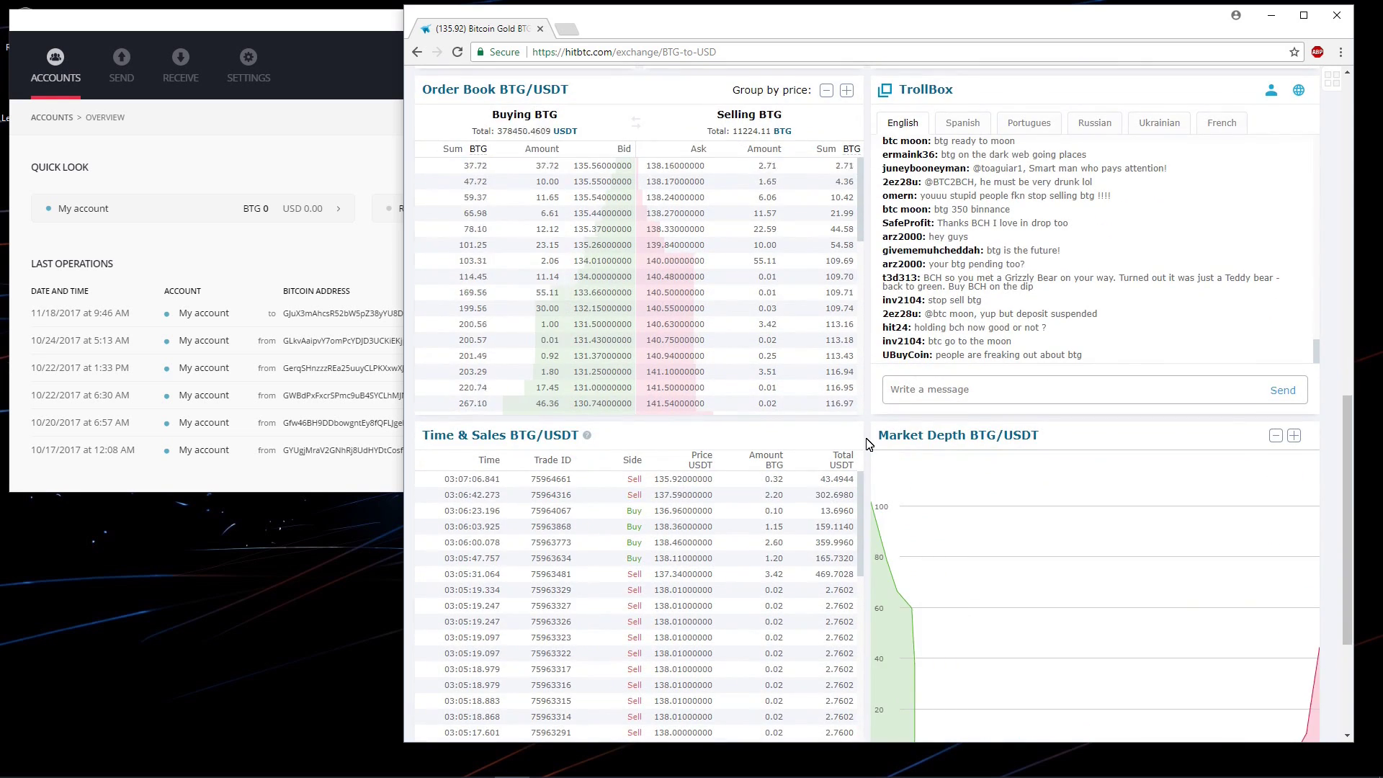
pyautogui.scroll(8, 869, 445)
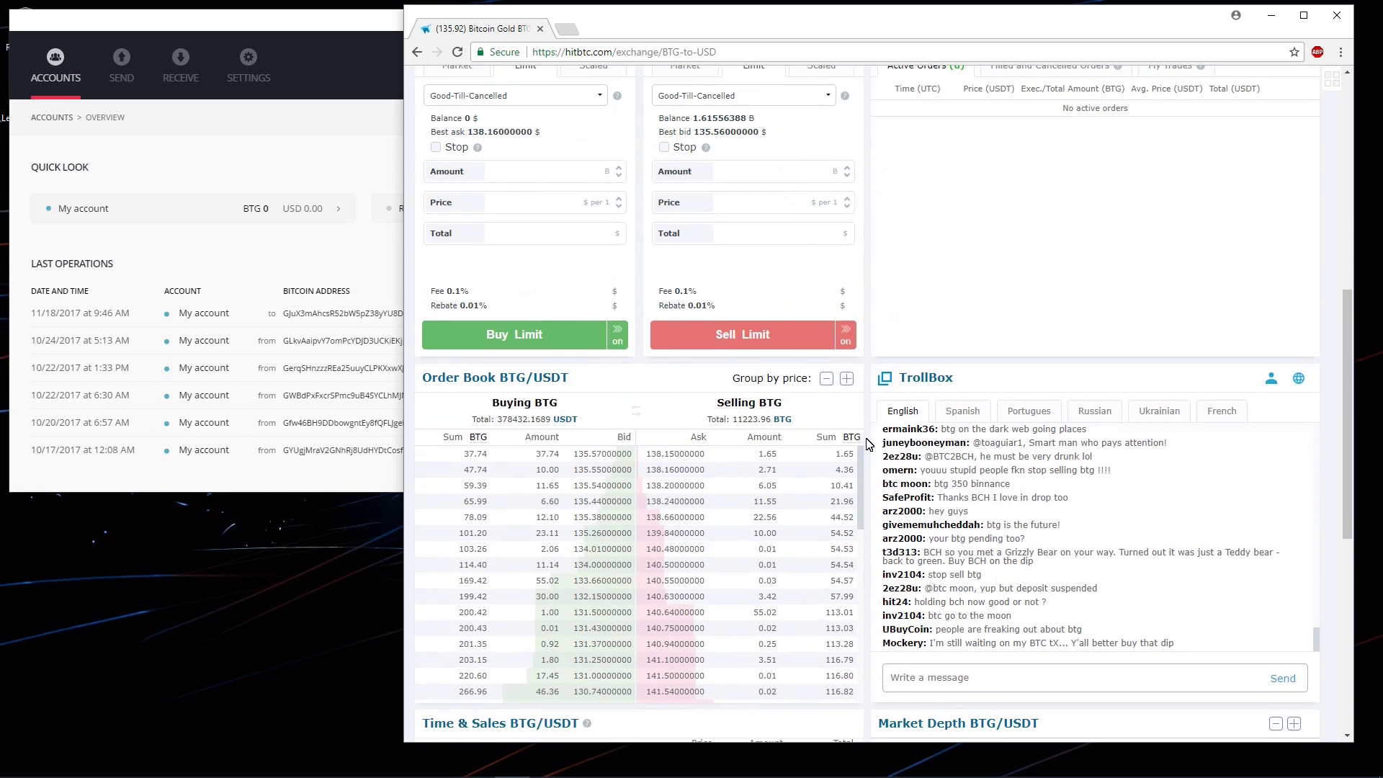
pyautogui.scroll(2, 885, 429)
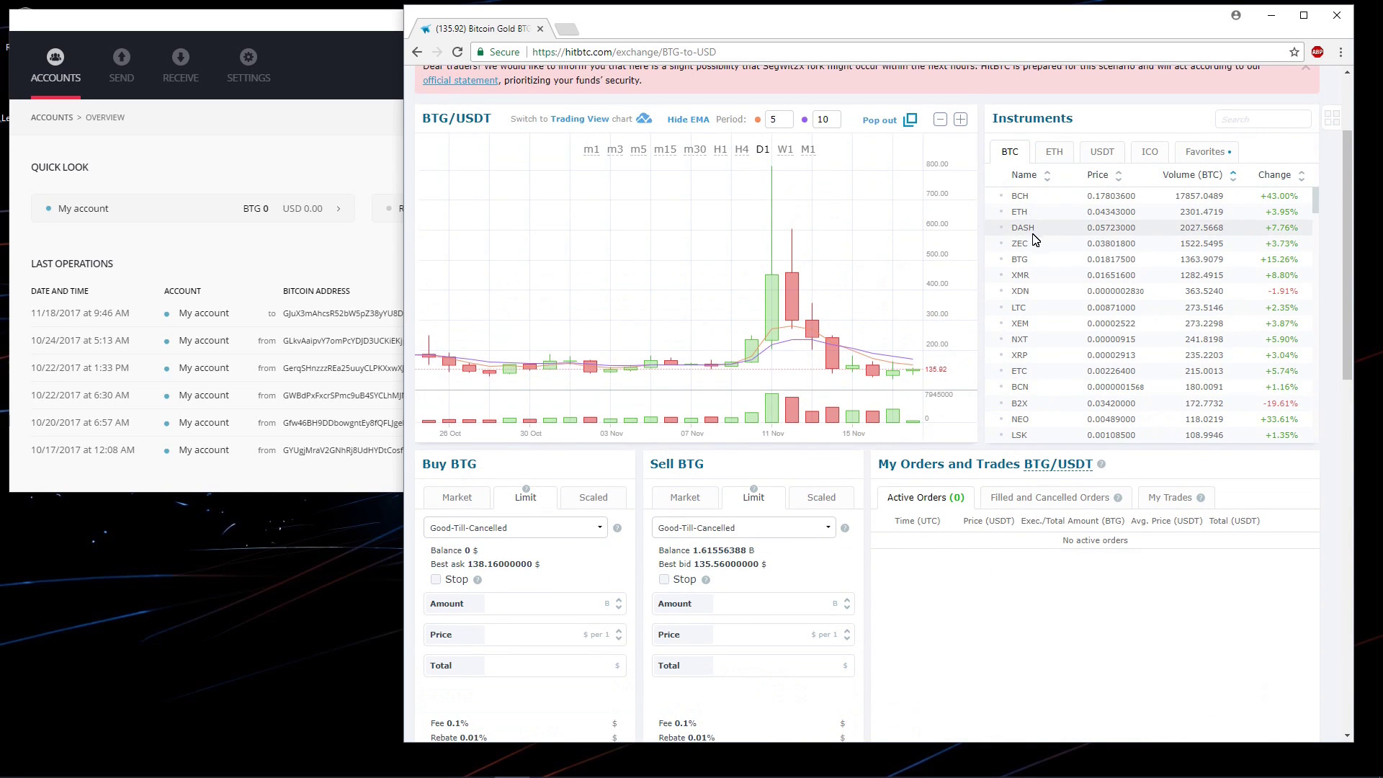
pyautogui.click(1021, 261)
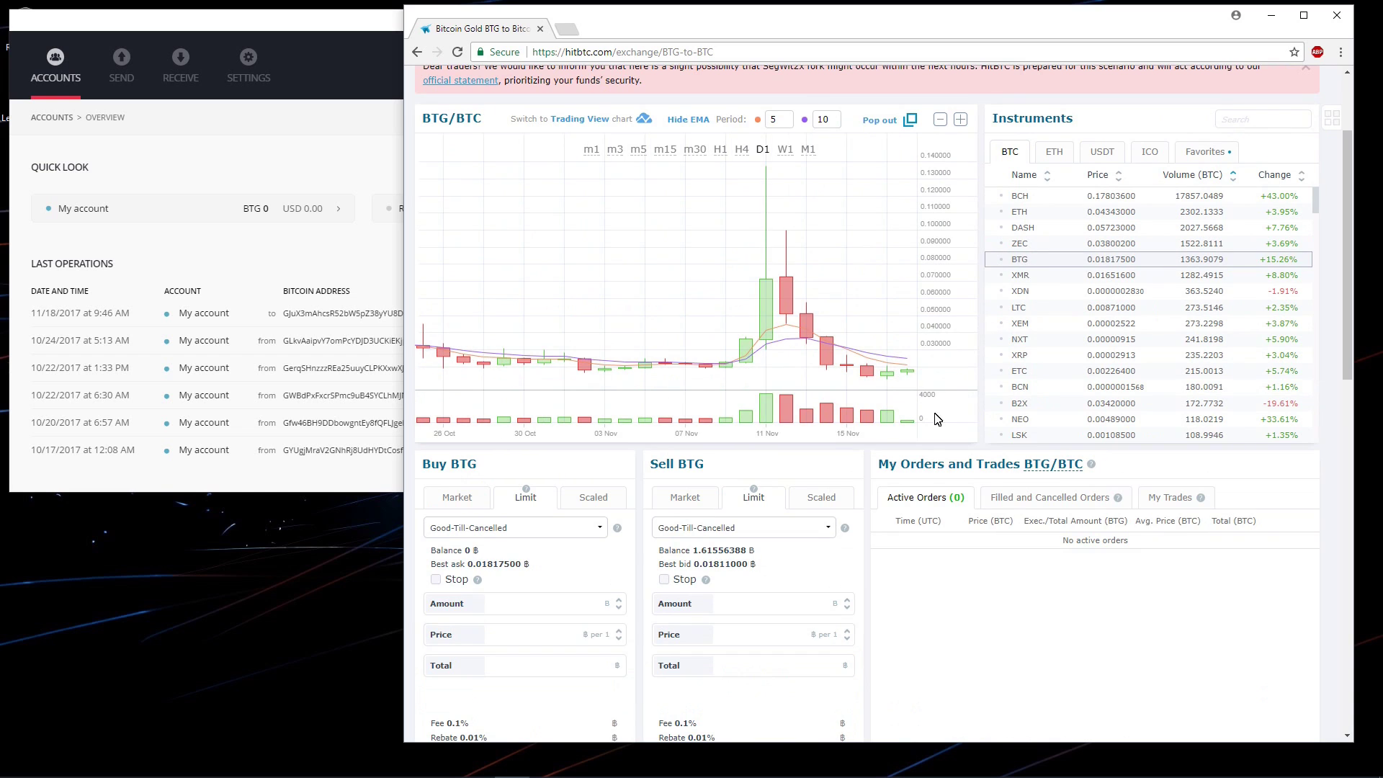
pyautogui.scroll(-5, 873, 525)
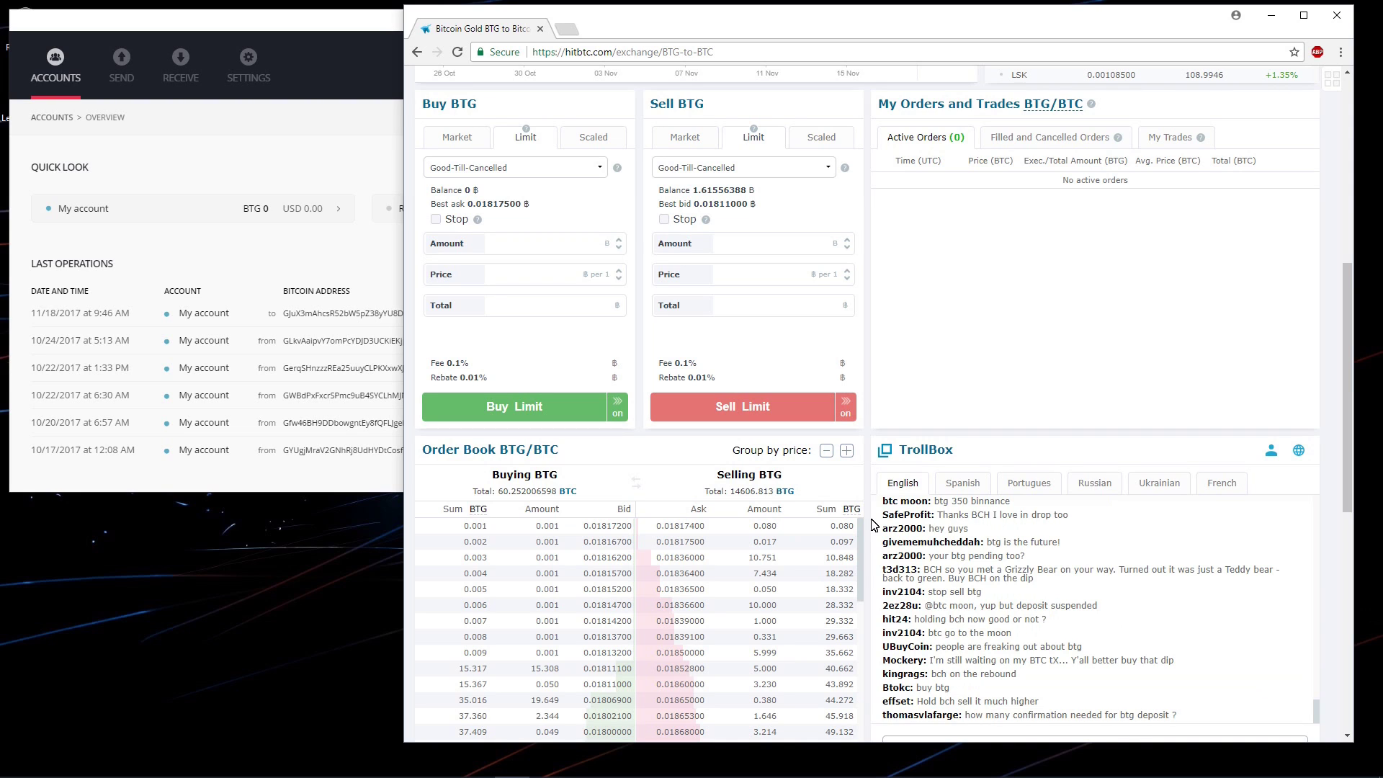
# - Place a 1.615 BTG sell limit at 0.01819 BTC, then cancel the unfilled remainder
pyautogui.click(621, 531)
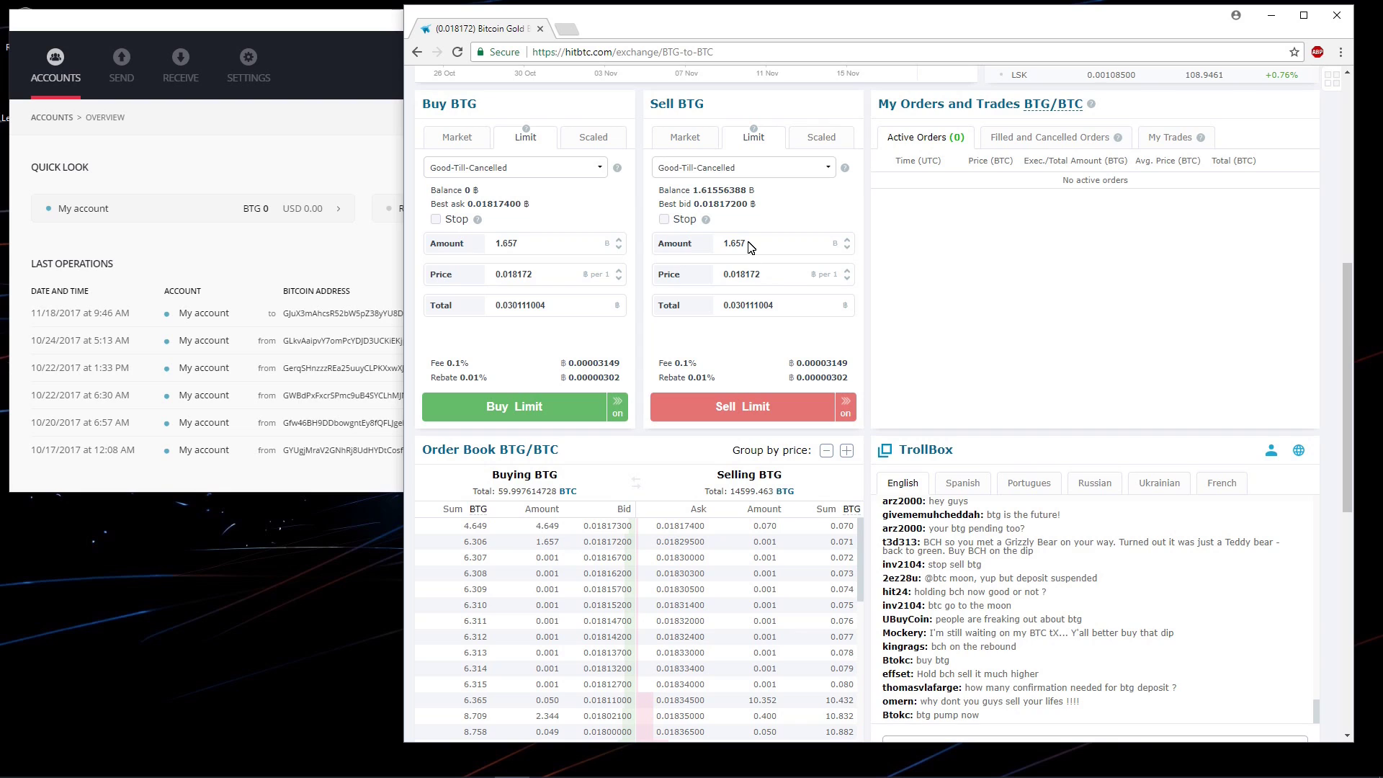
pyautogui.click(722, 191)
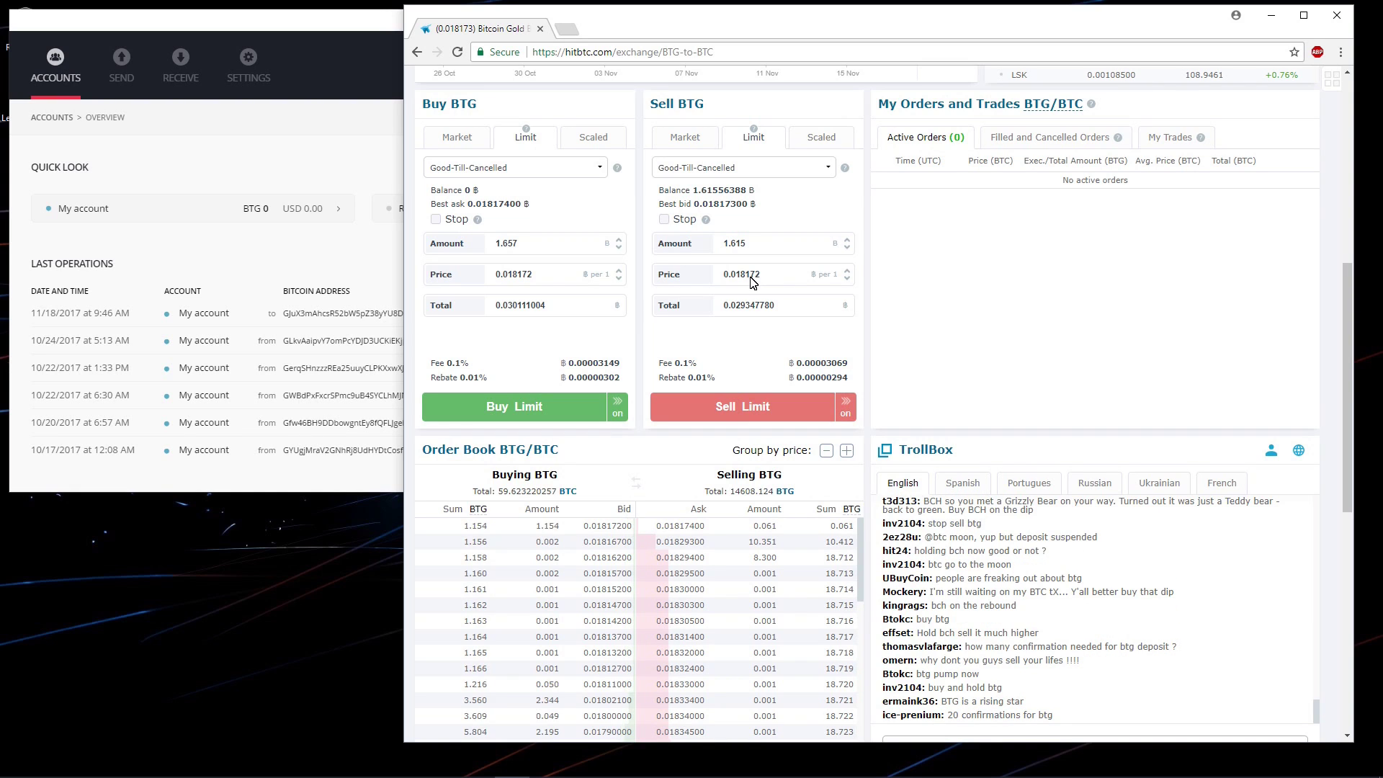
pyautogui.moveTo(750, 281); pyautogui.dragTo(773, 280)
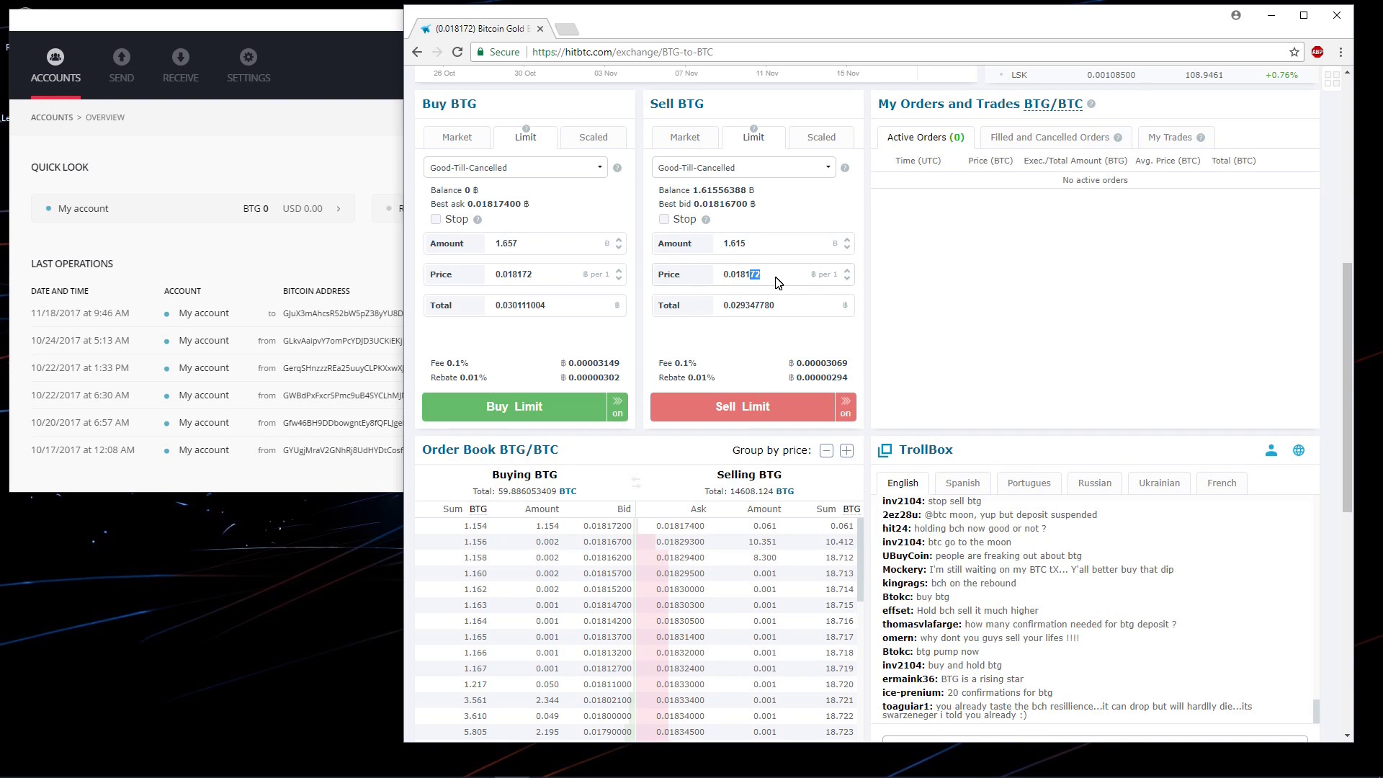
pyautogui.write('9')
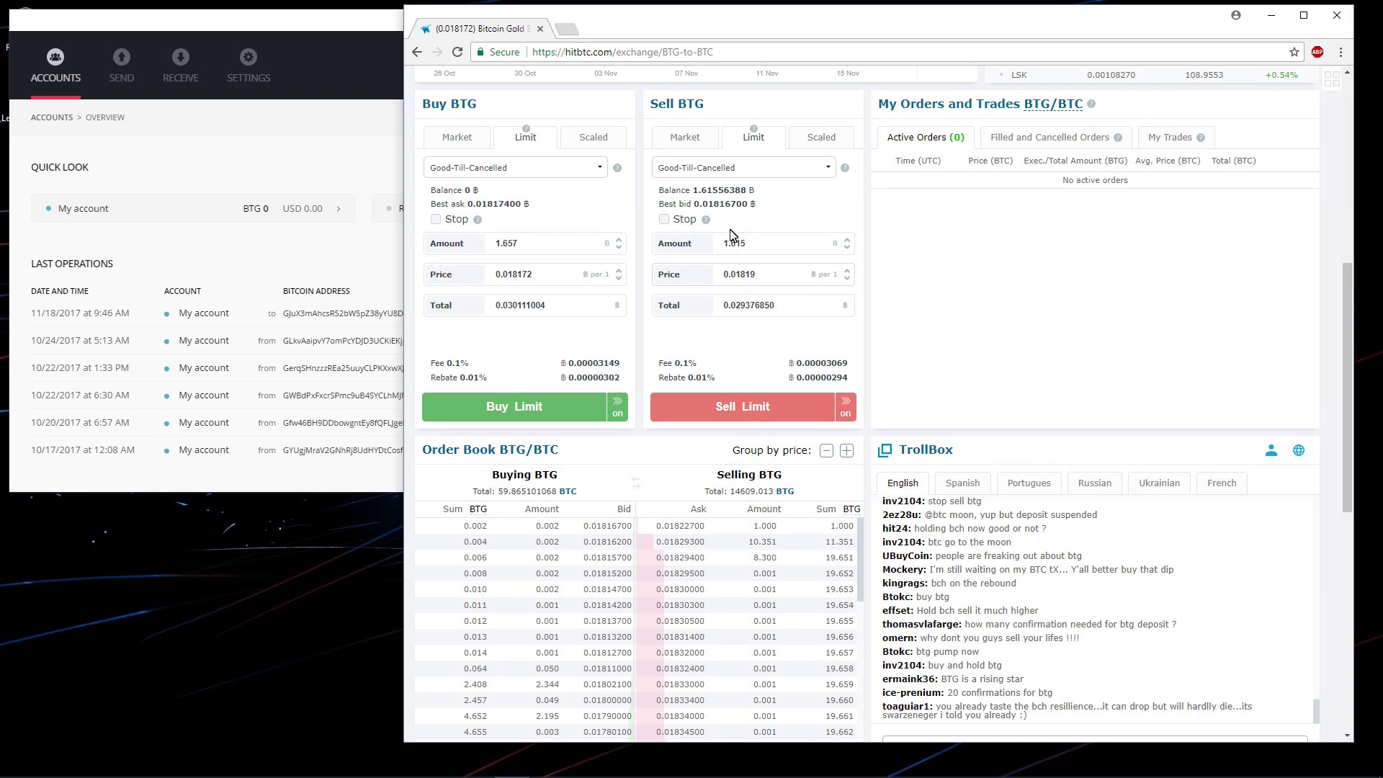
pyautogui.click(758, 408)
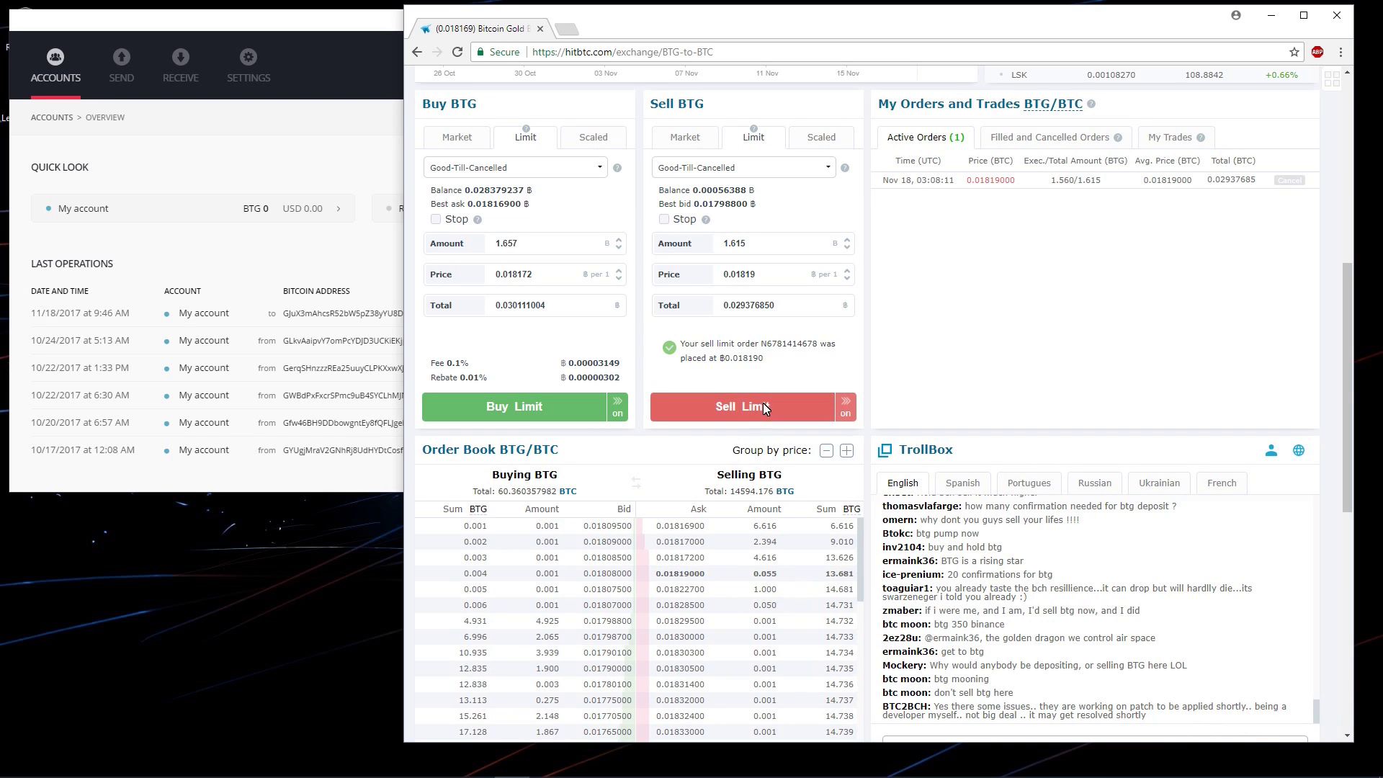
pyautogui.click(1294, 185)
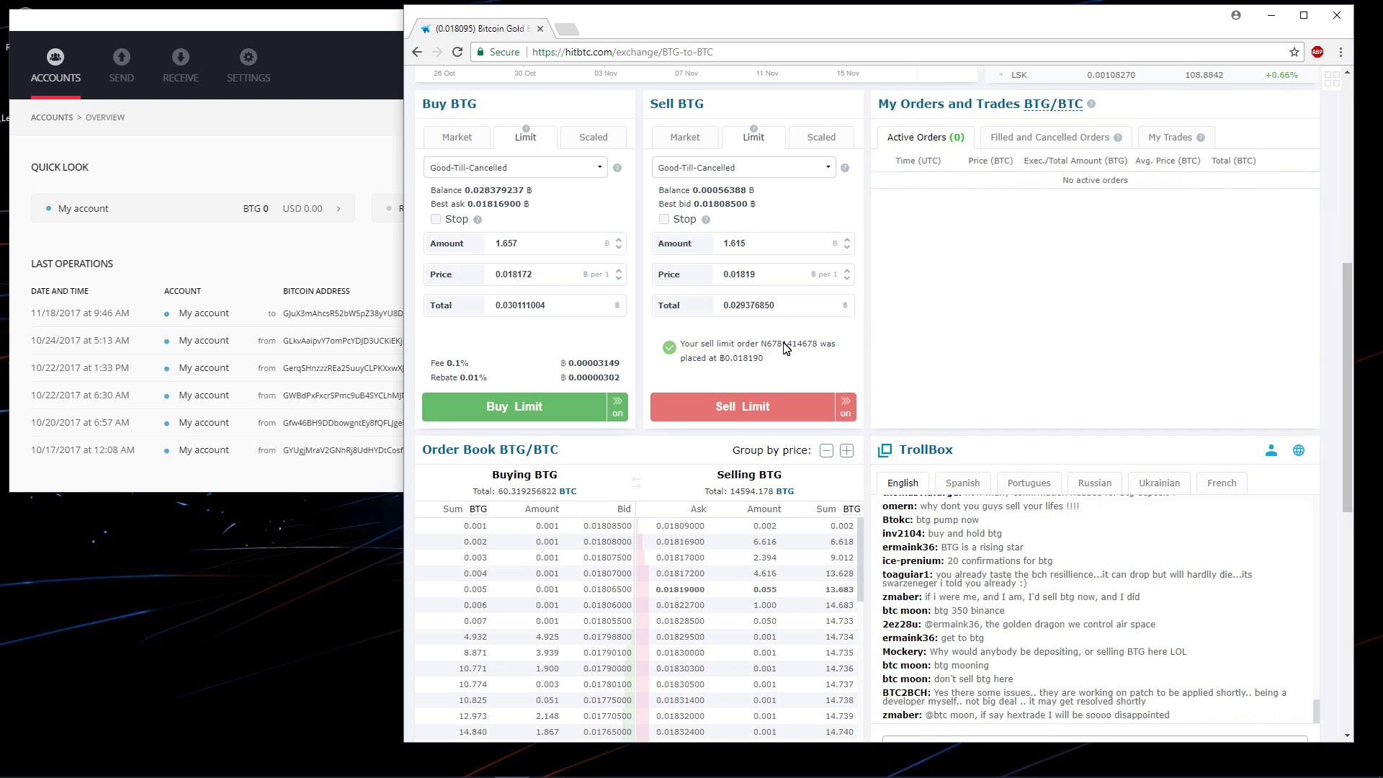
# - Place a sell limit for the remaining 0.055 BTG at the 0.018085 BTC top bid, then dismiss the sold notice
pyautogui.click(615, 534)
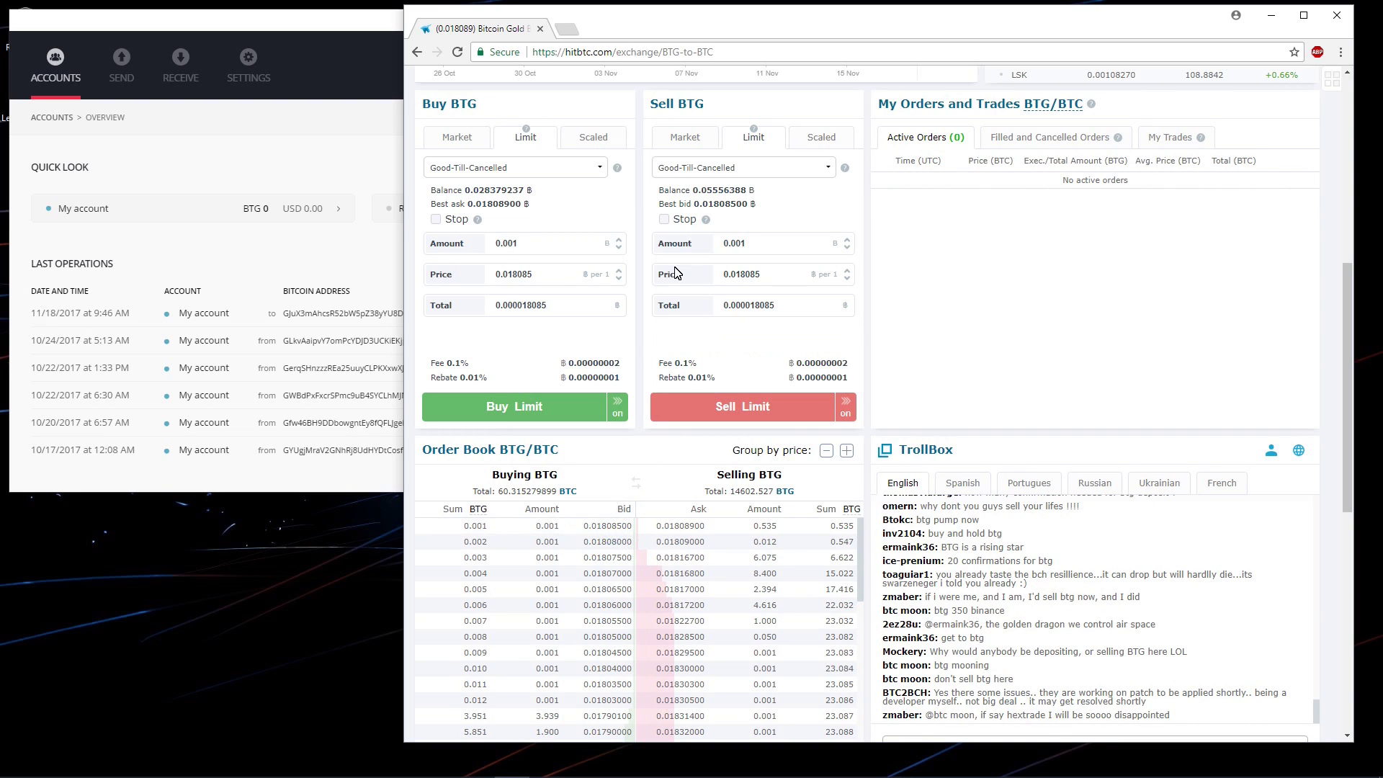
pyautogui.click(723, 191)
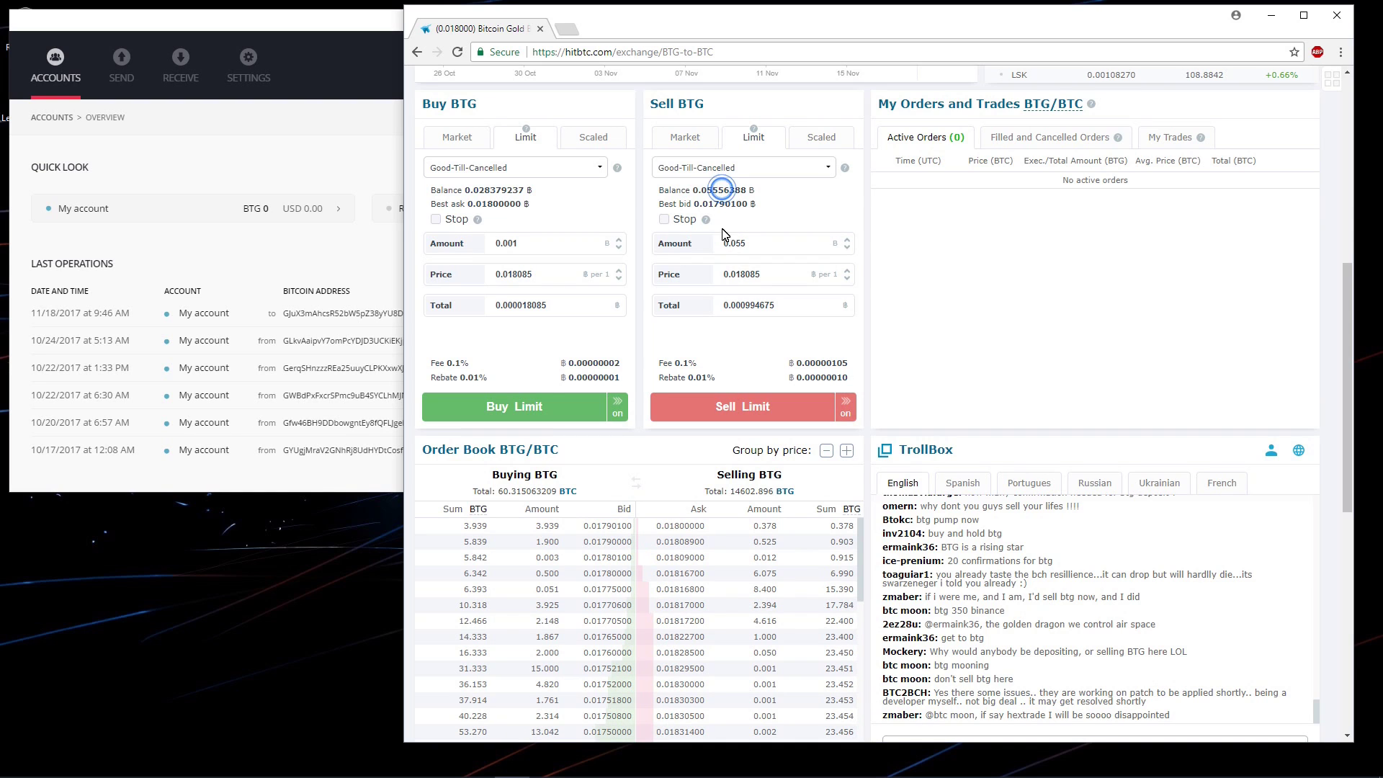
pyautogui.click(735, 402)
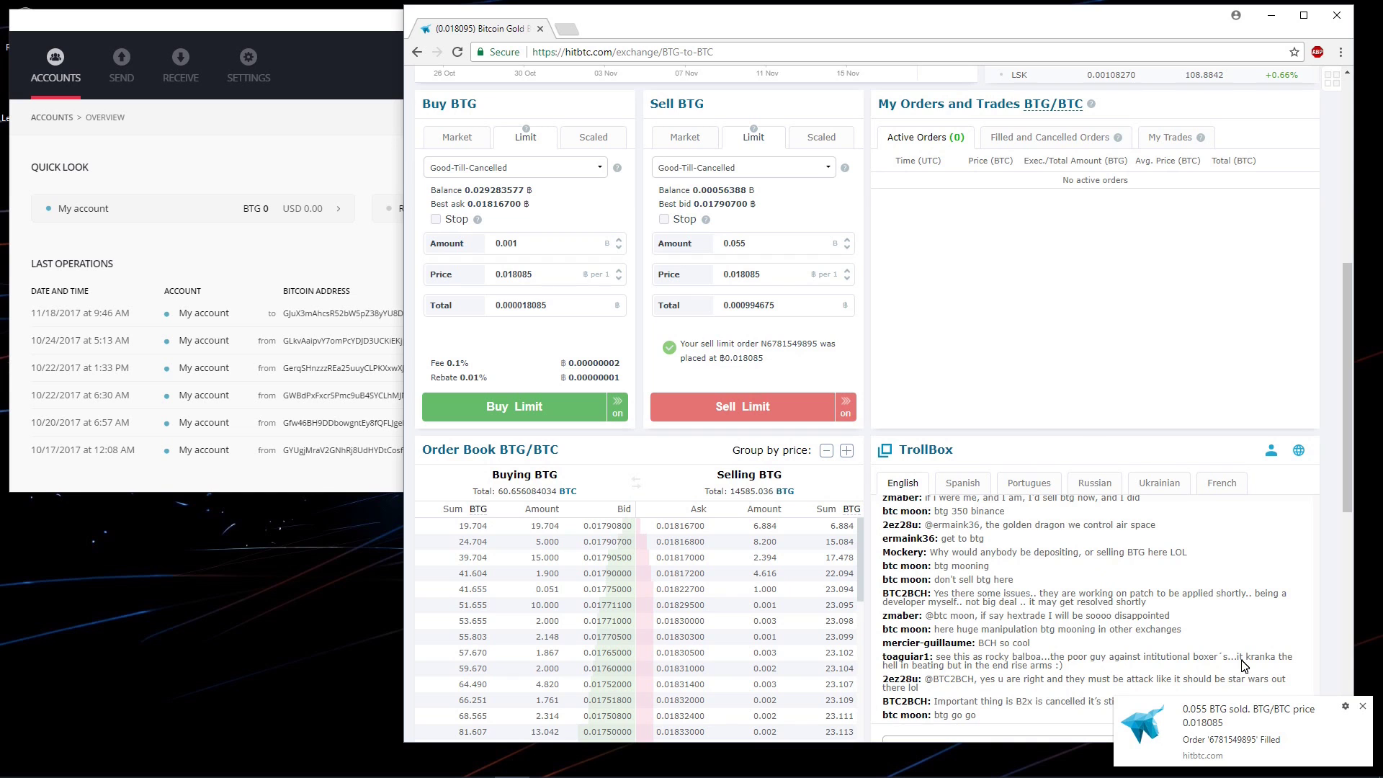
pyautogui.click(1363, 710)
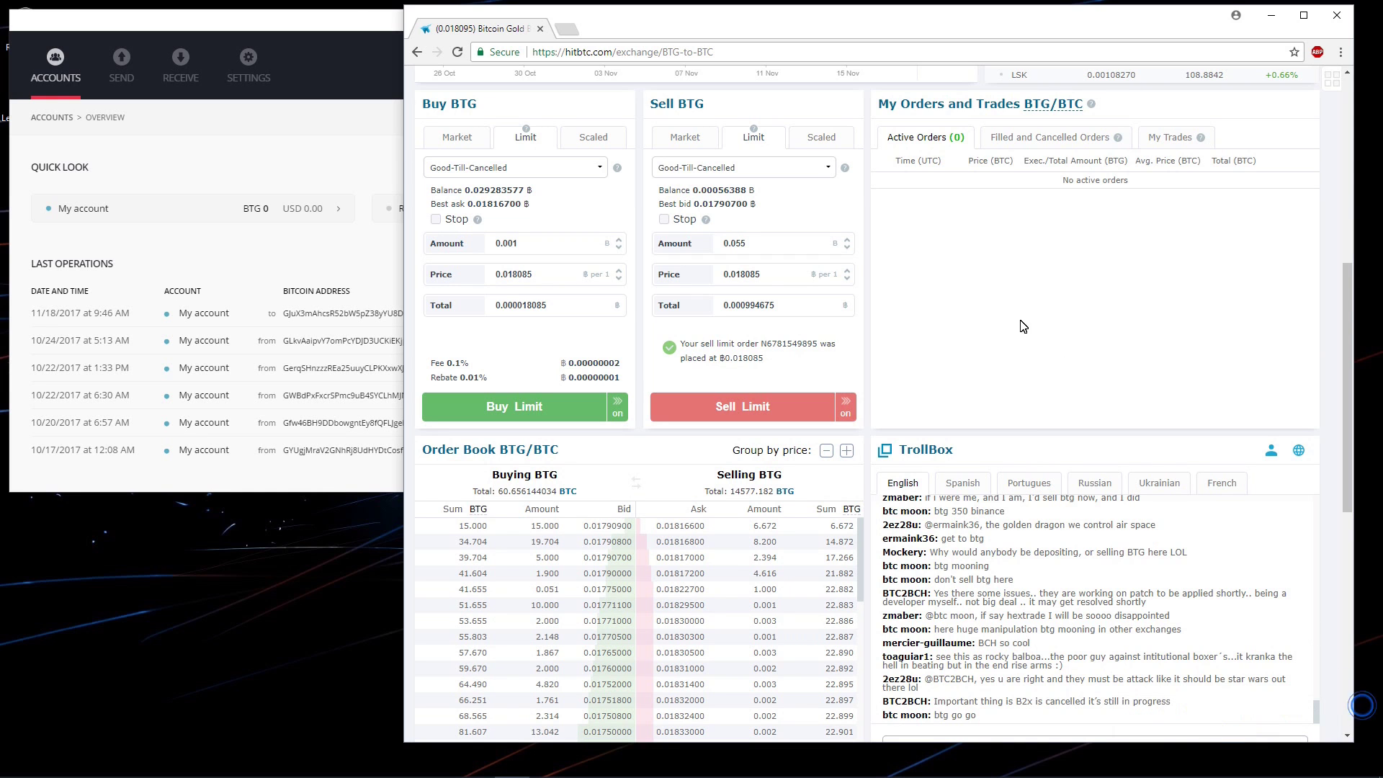
pyautogui.scroll(1, 955, 313)
pyautogui.scroll(7, 954, 313)
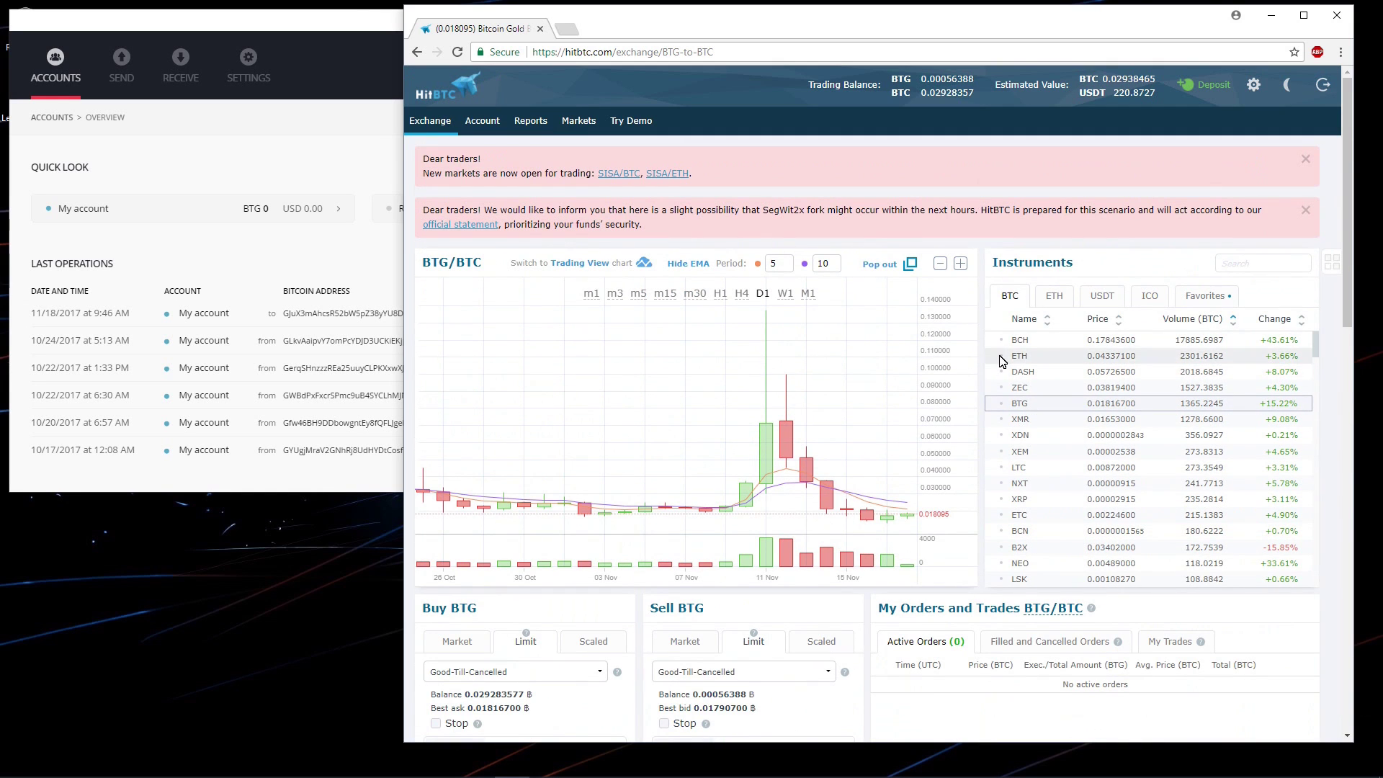